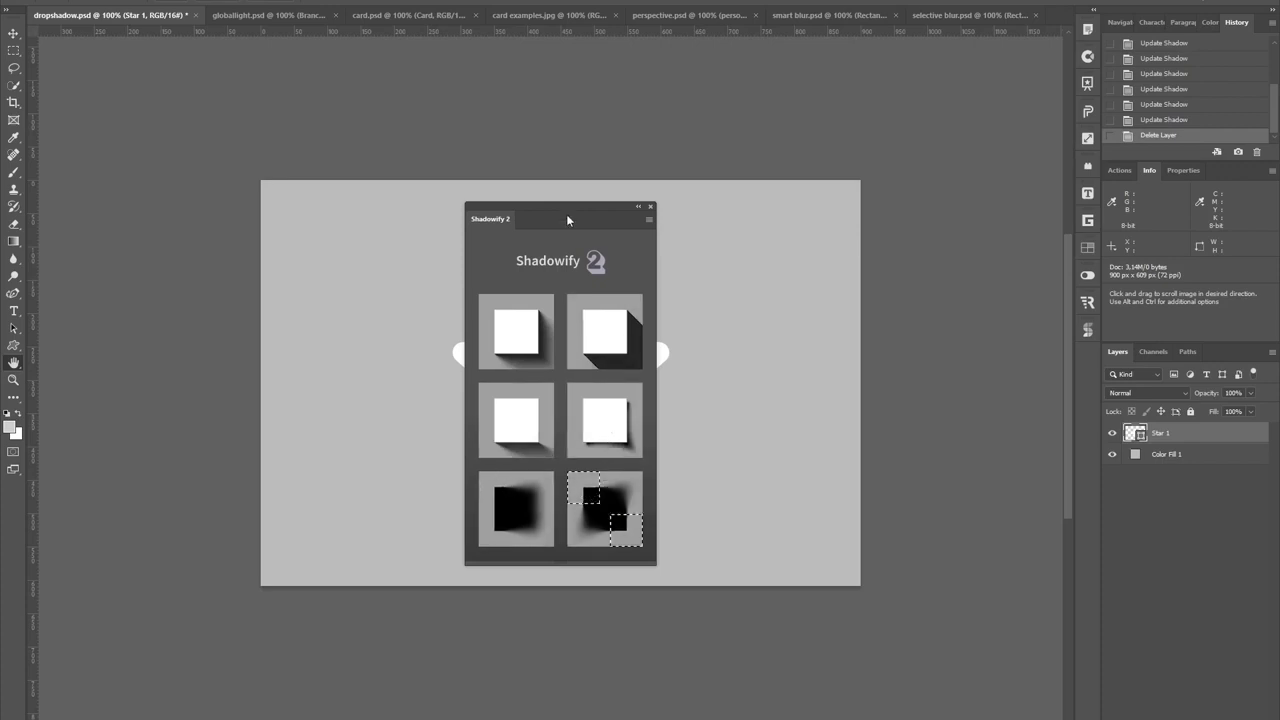
Drag the Shadowify 2 panel to the left so the white star is fully visible.
drag(506, 213, 100, 201)
Show Shadowify's Dropshadow settings, then try and cancel a layer-style drop shadow on Star 1.
click(112, 320)
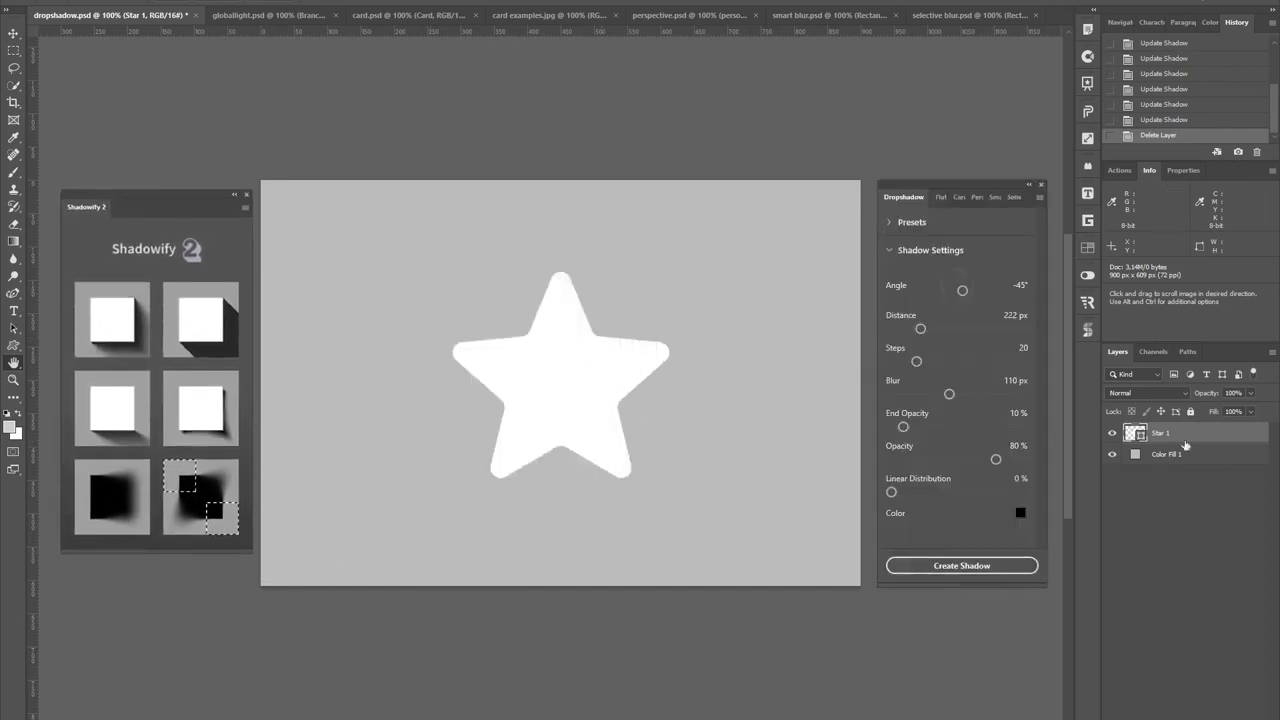
double_click(1157, 443)
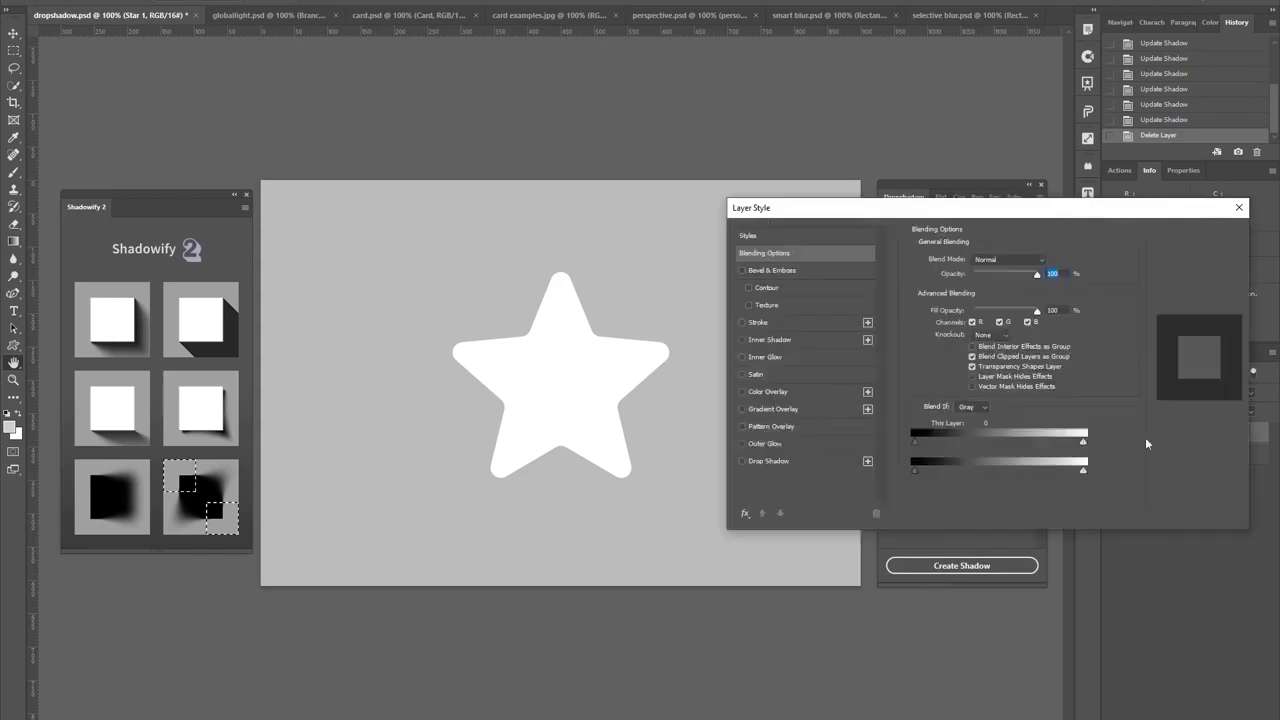
click(761, 460)
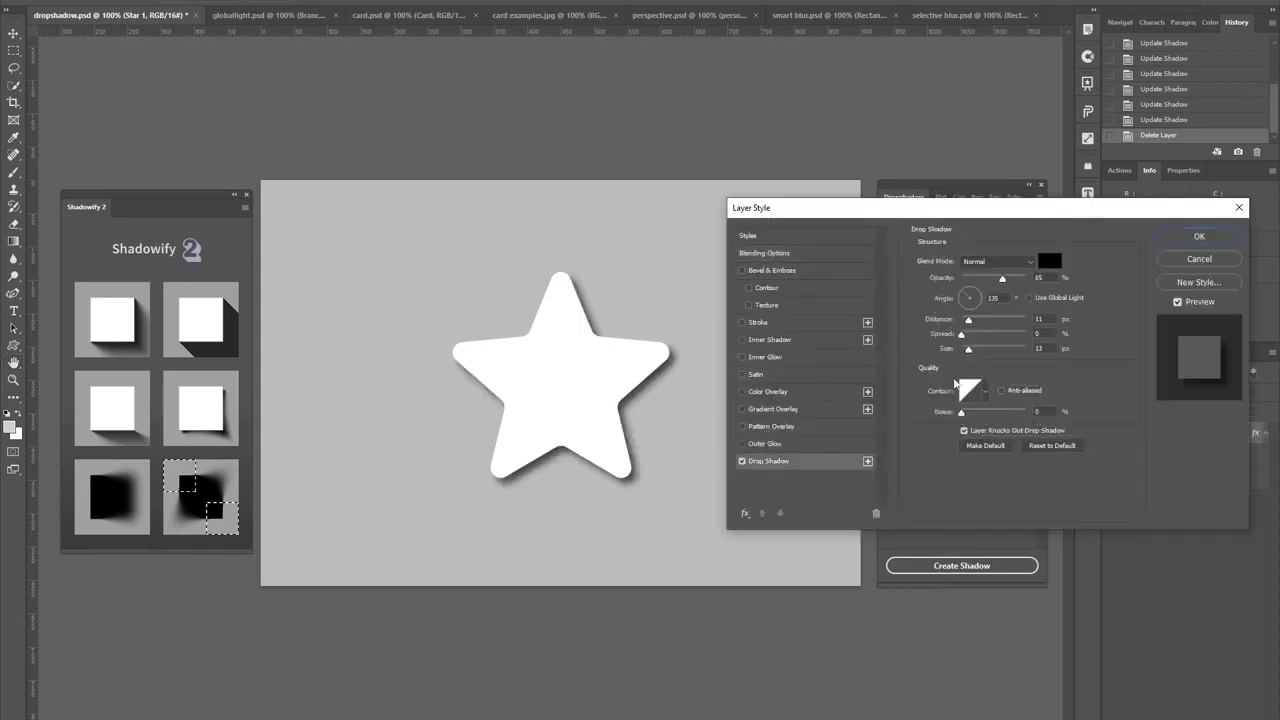
drag(970, 322, 972, 350)
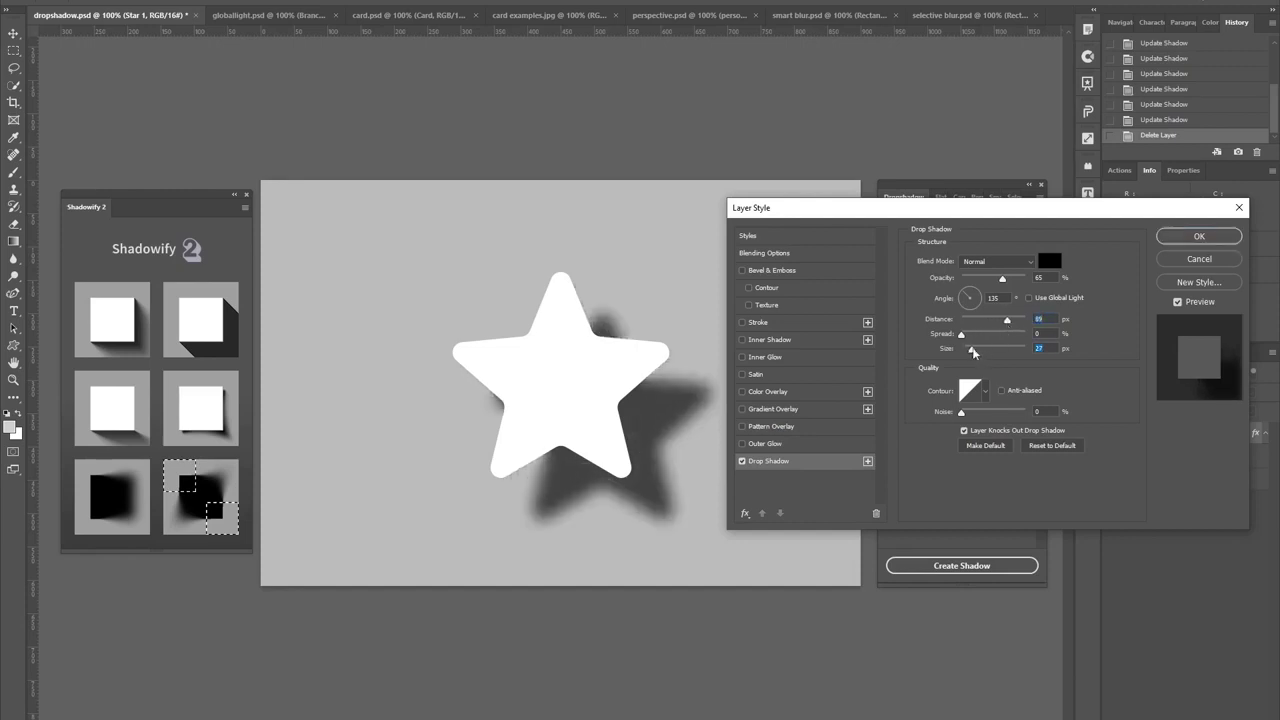
click(1199, 258)
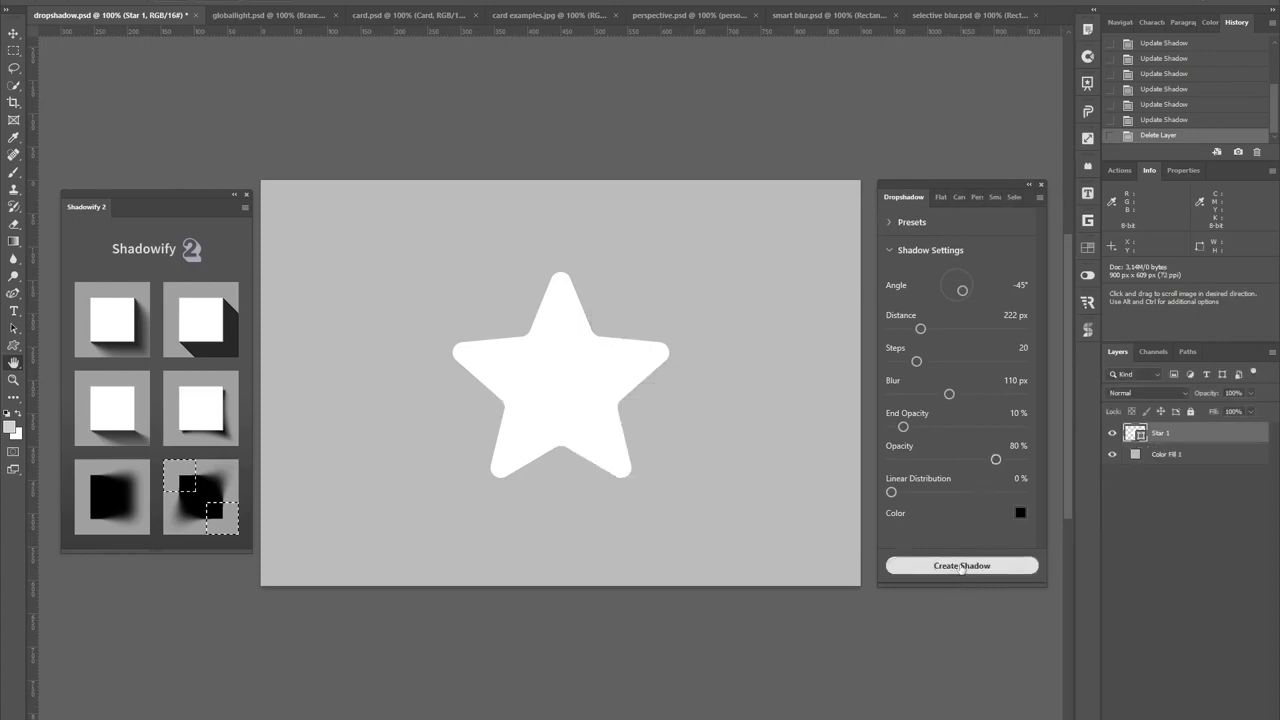
Create a long star shadow toward the lower right: -39° angle, 503 px distance, 60 px blur.
click(962, 568)
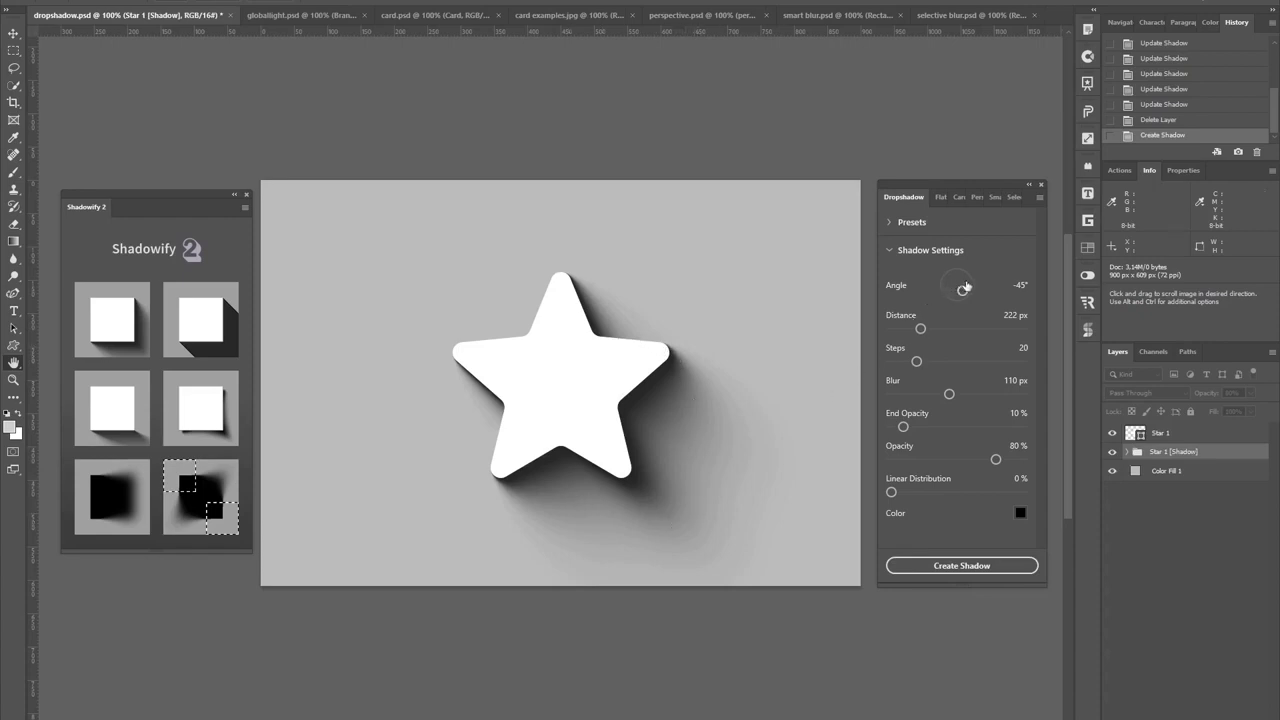
drag(962, 290, 957, 330)
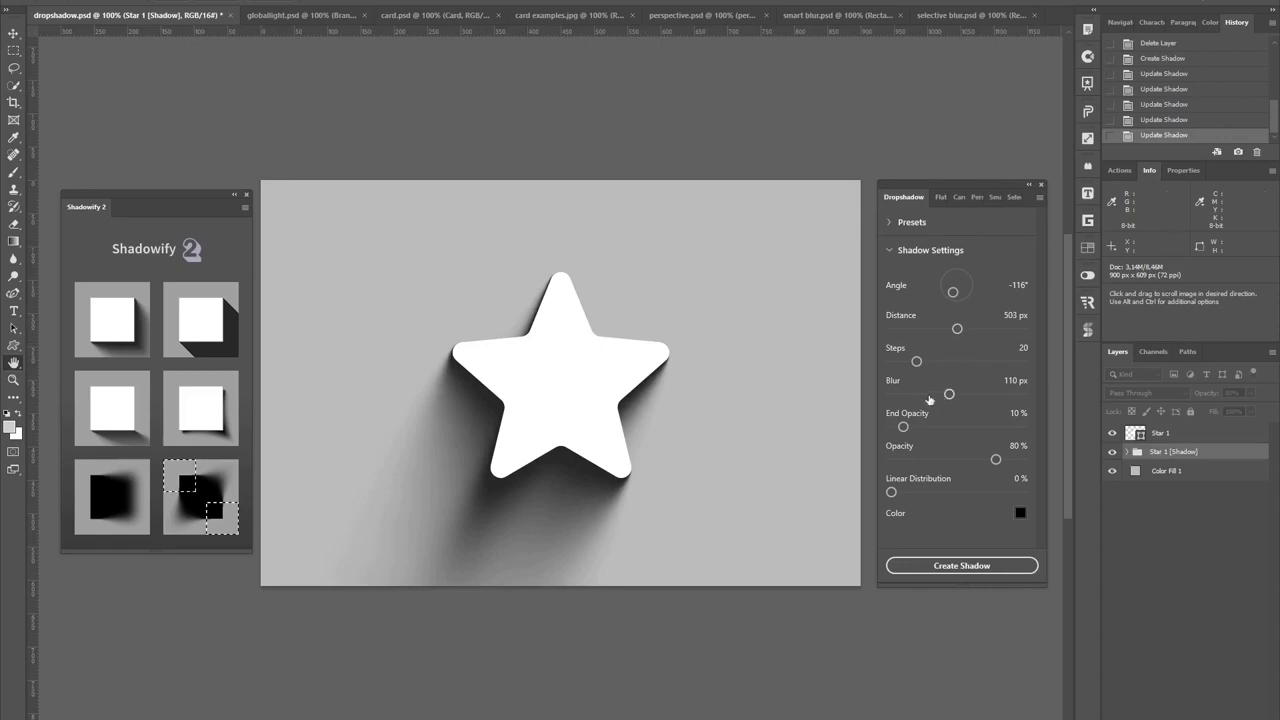
drag(949, 393, 866, 397)
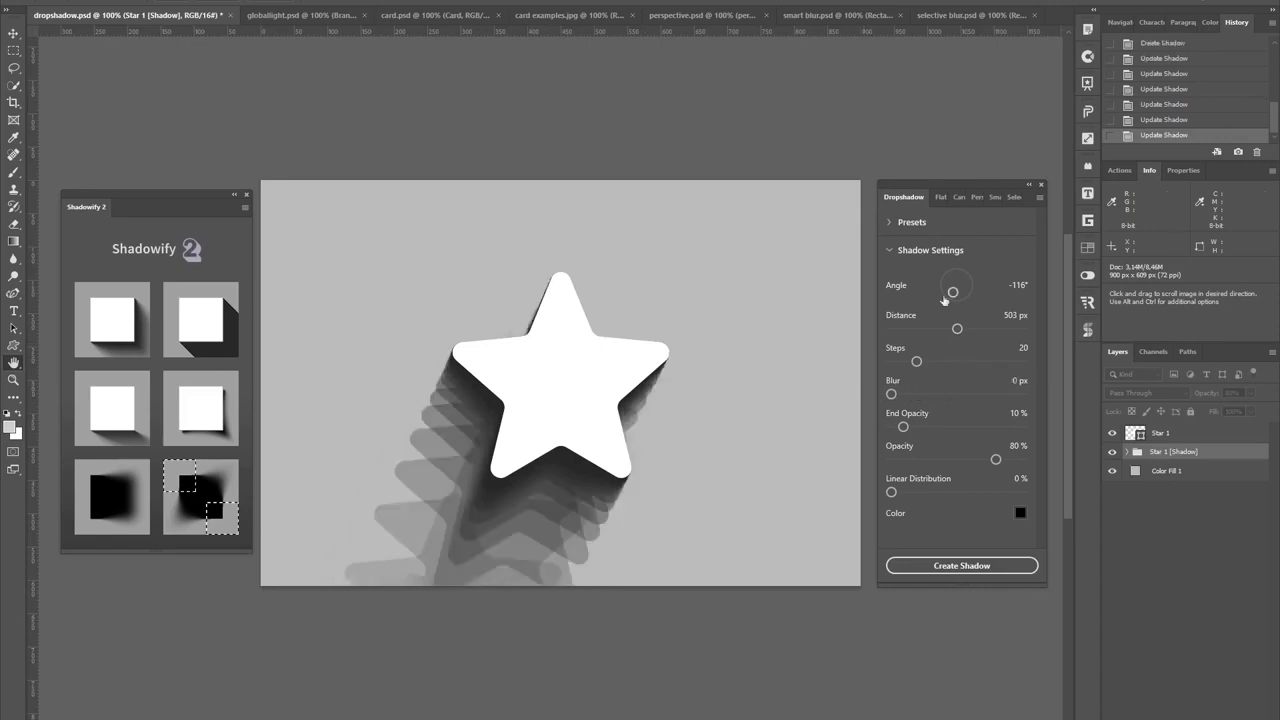
drag(955, 292, 965, 290)
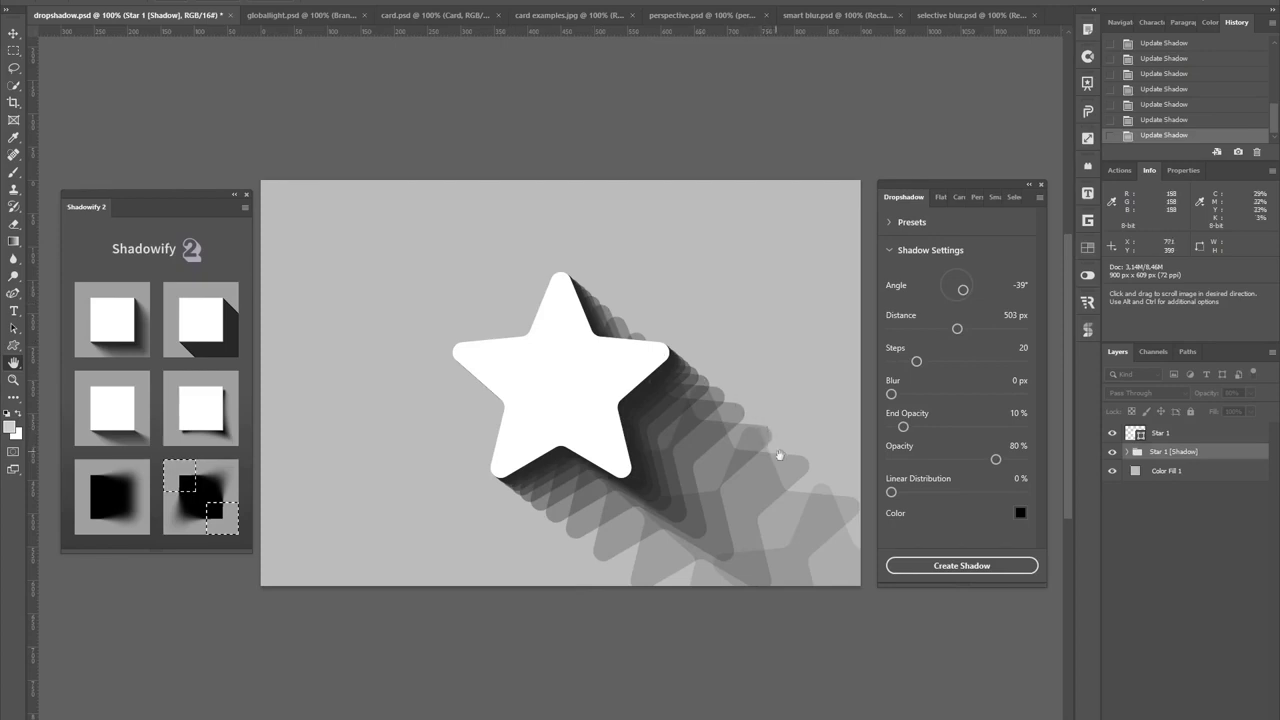
drag(891, 393, 930, 395)
Collapse Shadow Settings and apply the Long Blue Shadow preset from the Presets list.
click(889, 252)
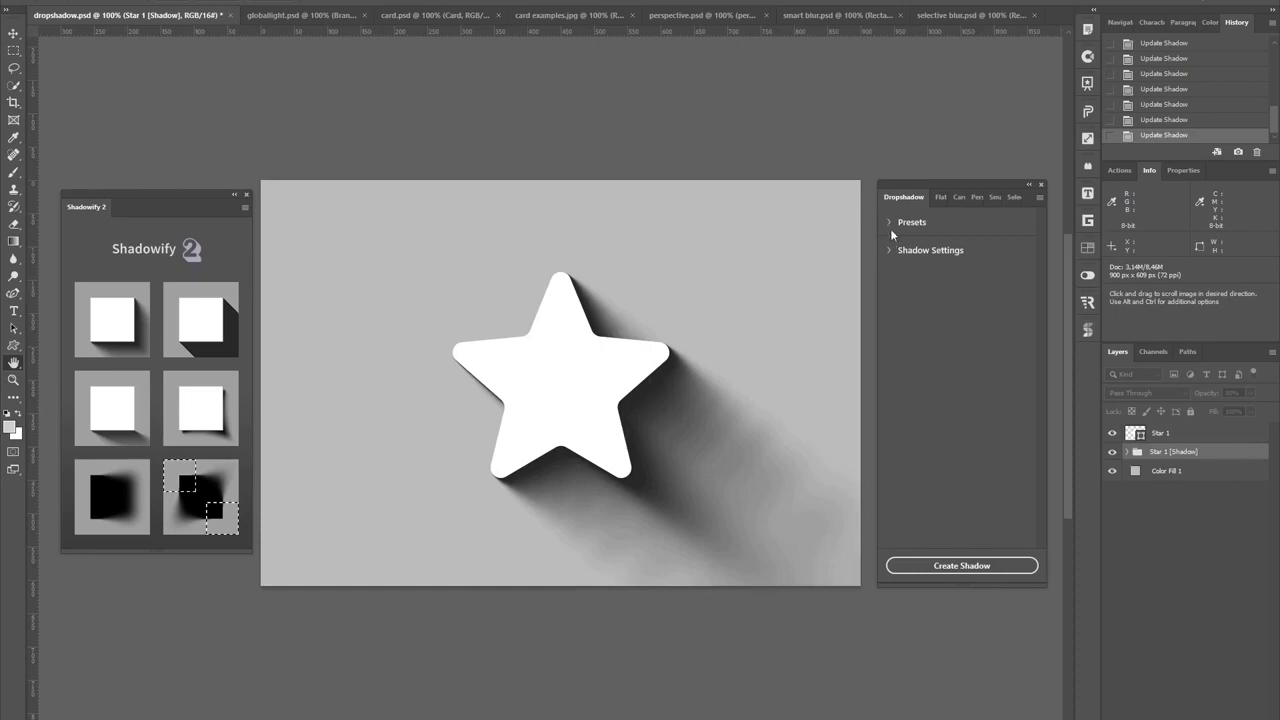
click(890, 224)
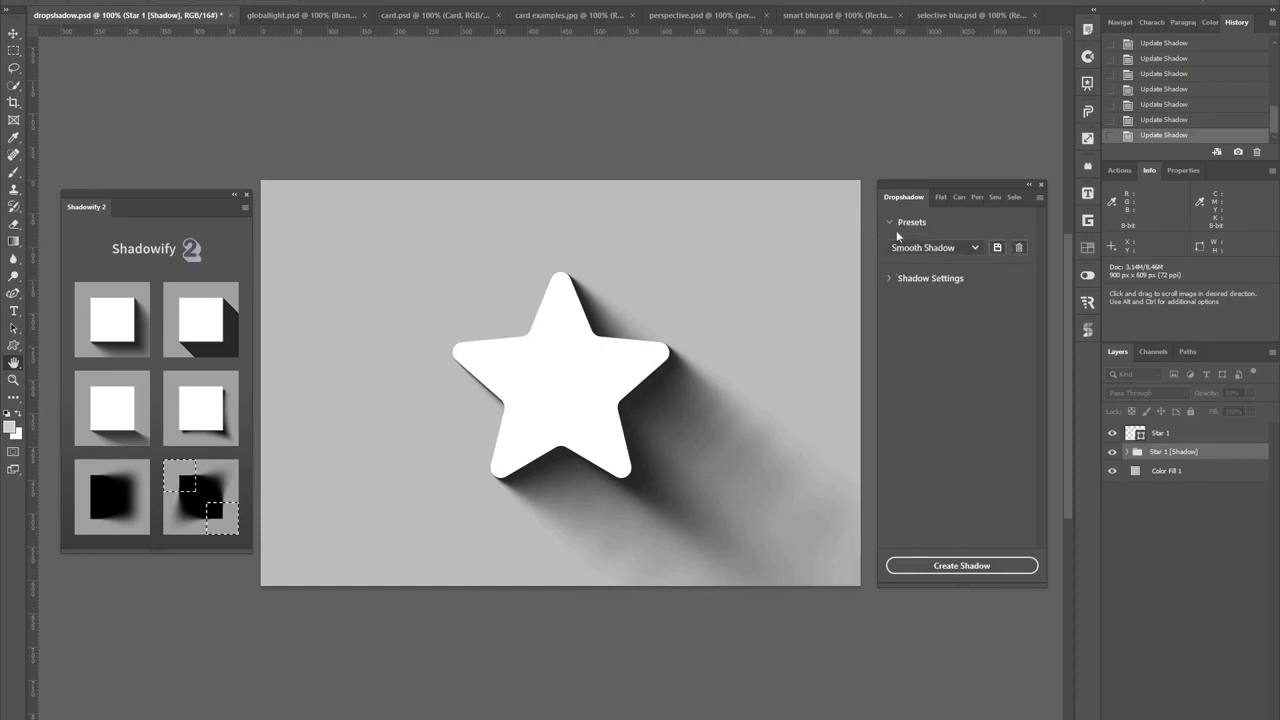
click(968, 248)
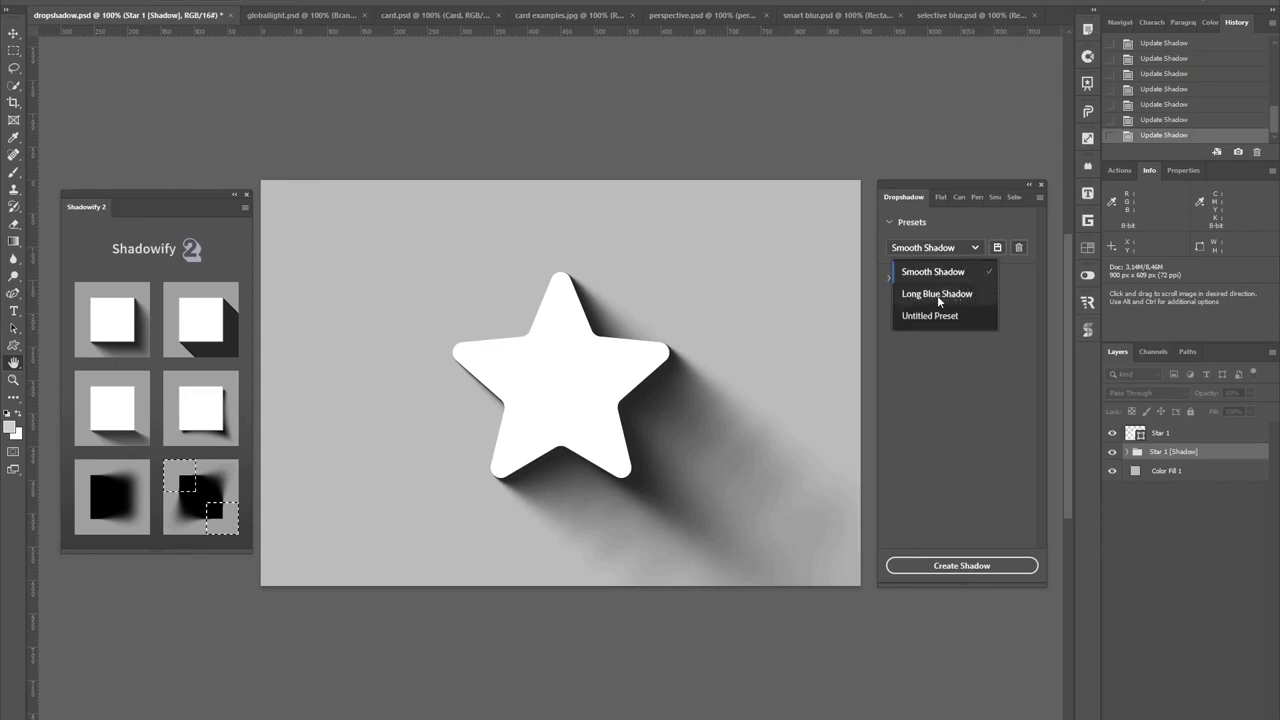
click(937, 294)
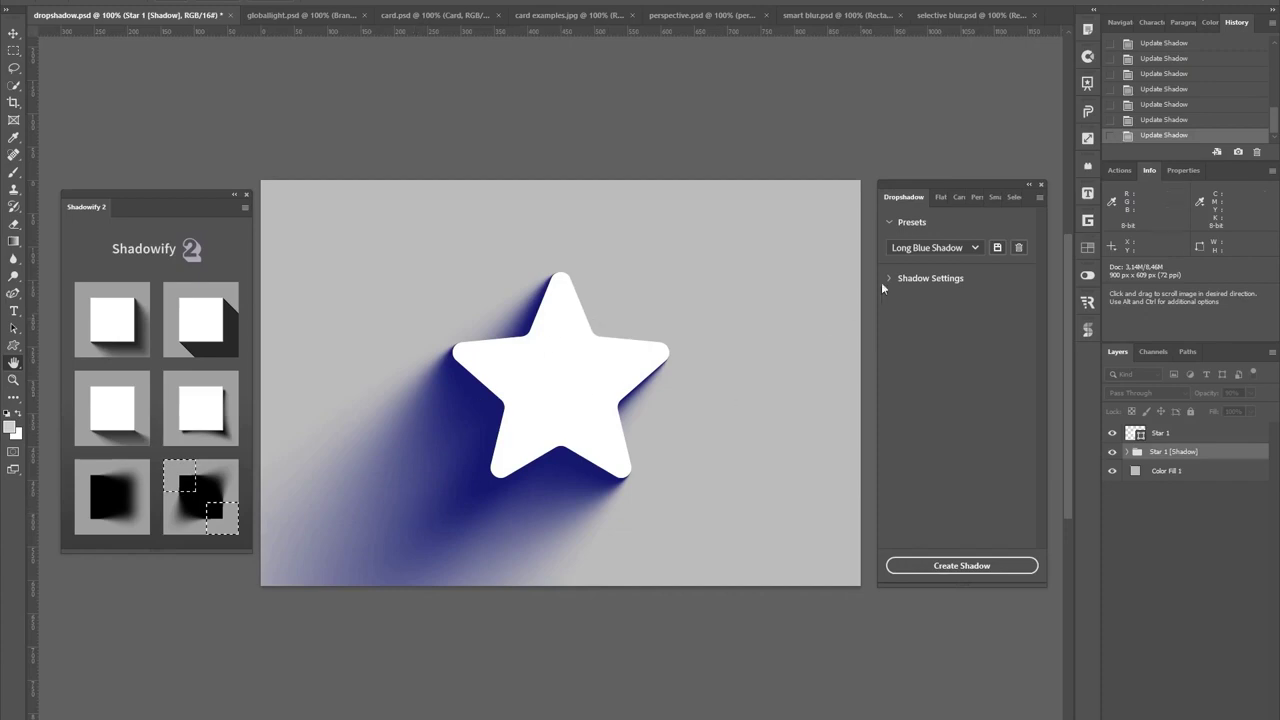
In globallight.psd, make the flat shadows use Layer as Sun-Reference at a -39° angle.
click(288, 16)
click(205, 320)
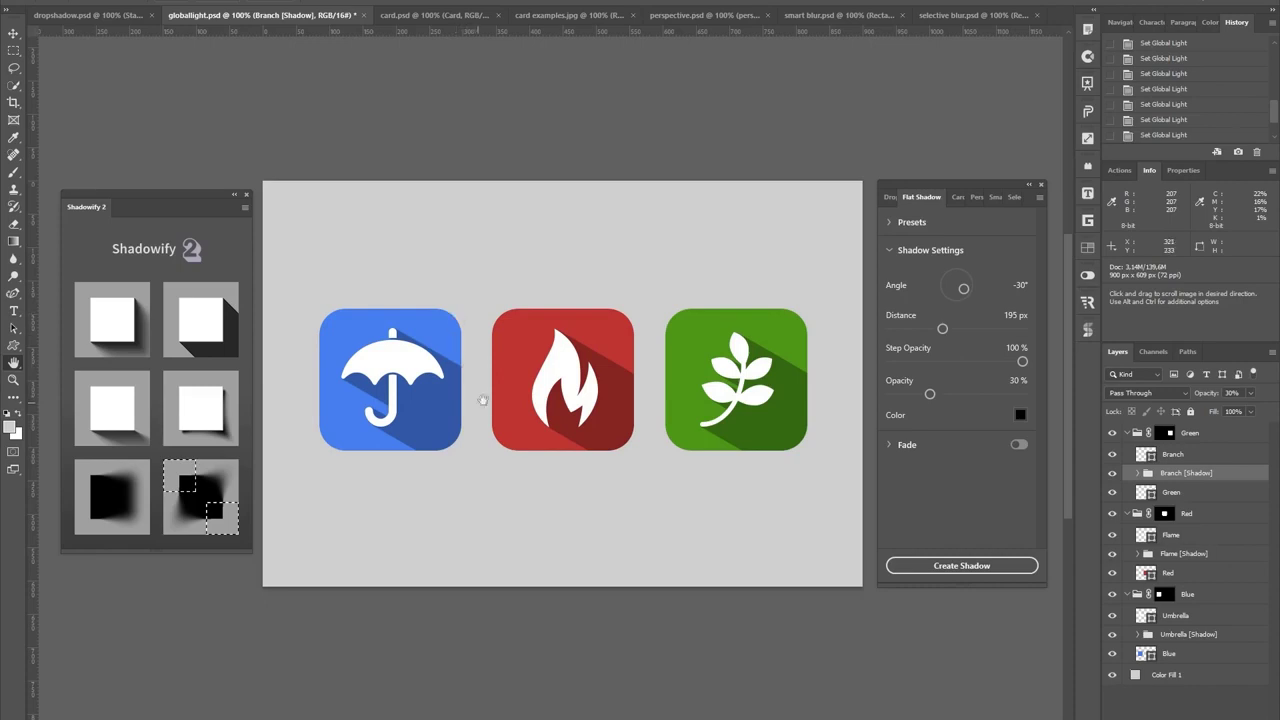
click(1038, 198)
mouse_move(1093, 226)
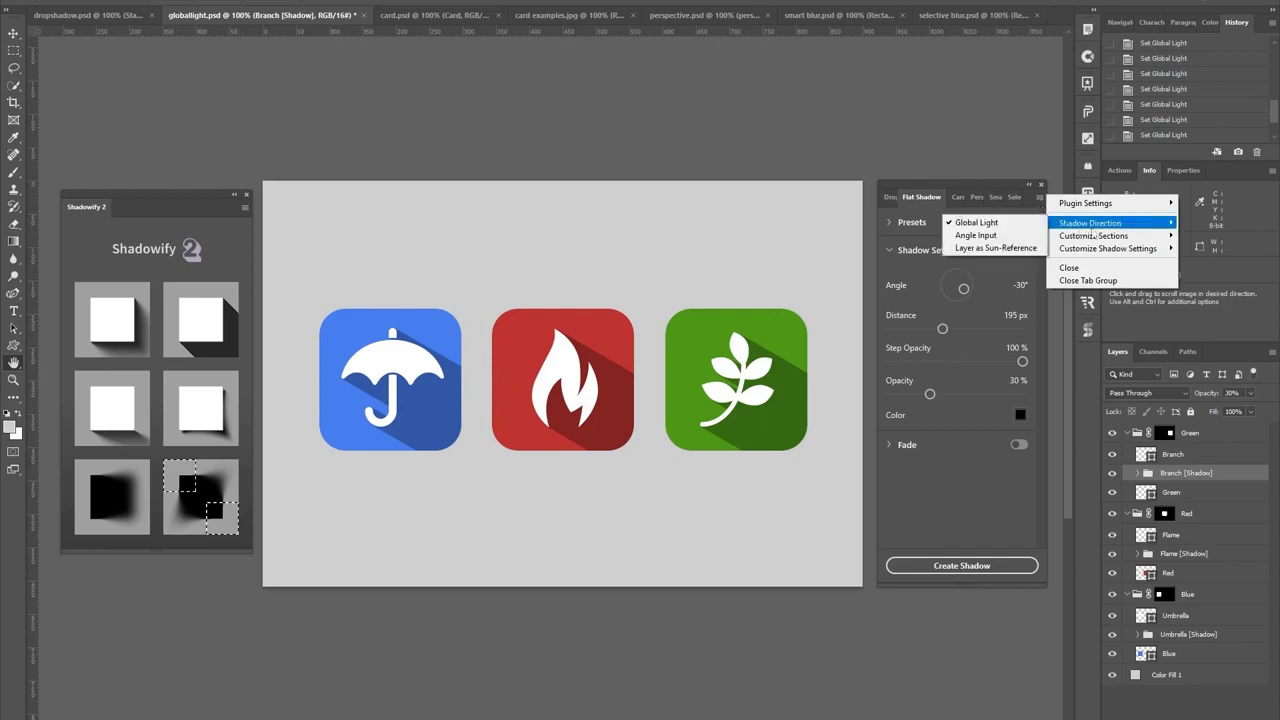
click(996, 248)
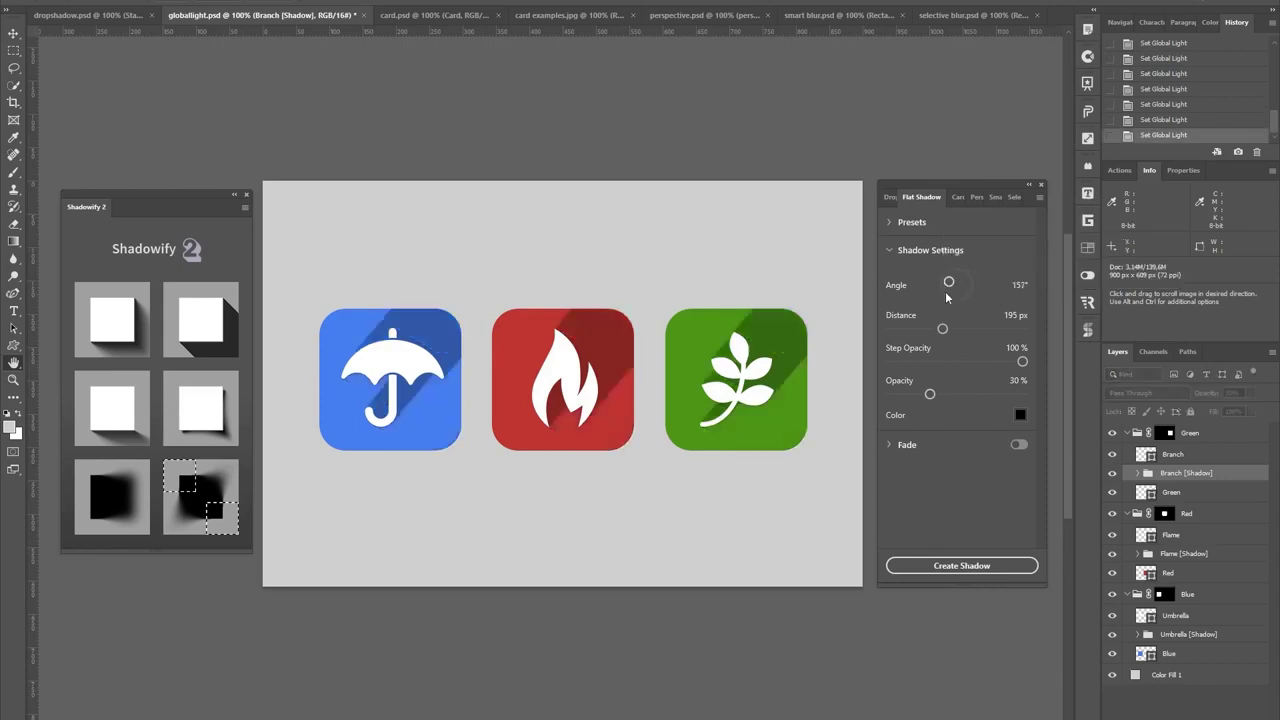
drag(948, 296, 968, 298)
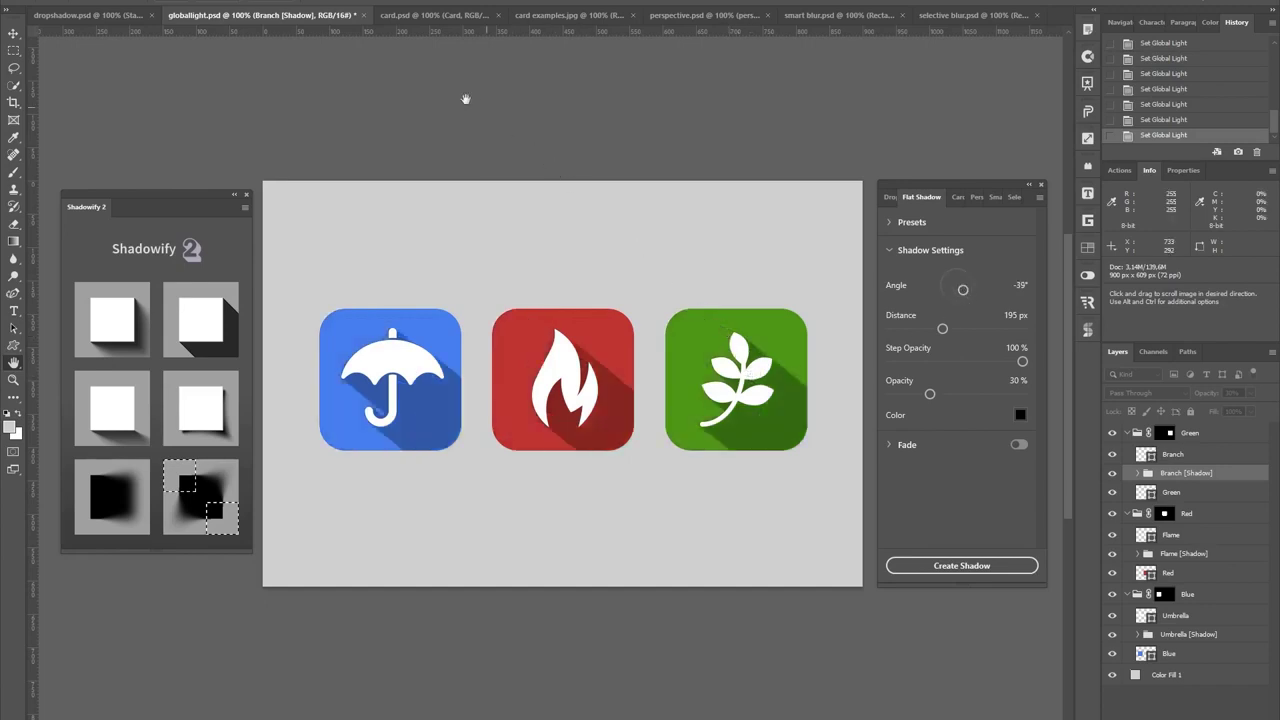
Switch to card.psd, nudge the view right, and show the Card Shadow settings.
click(407, 16)
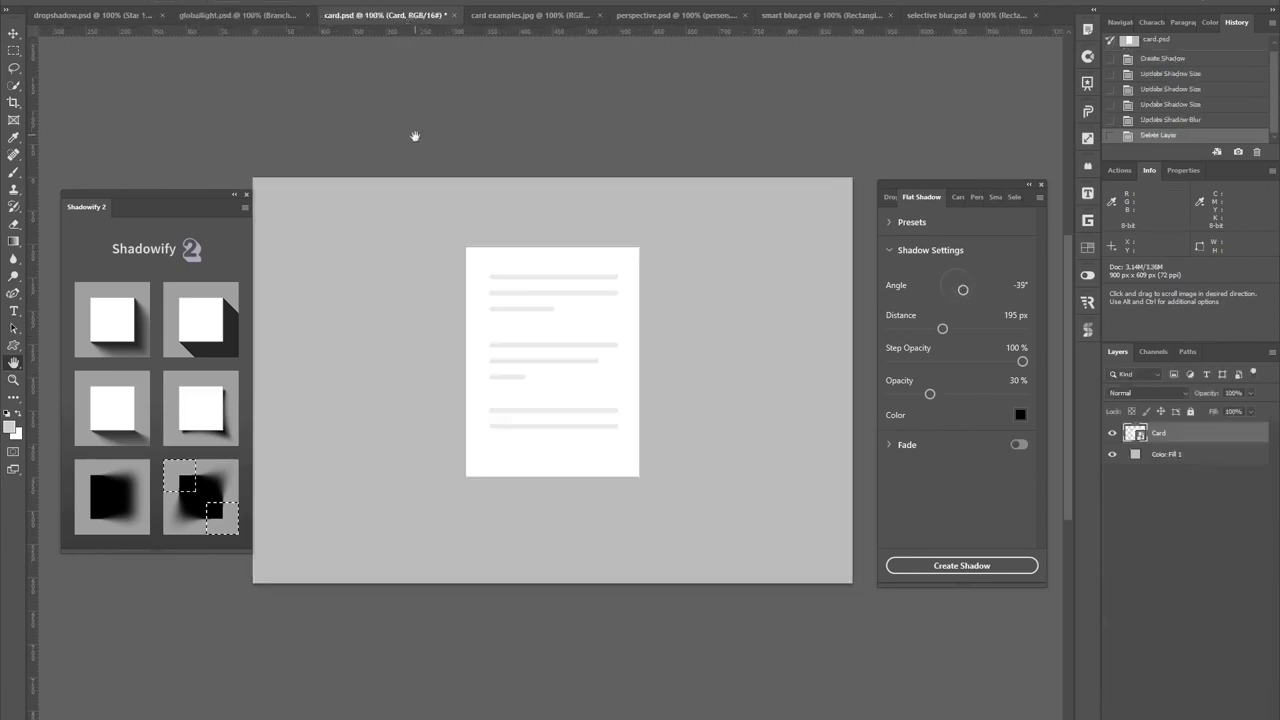
drag(434, 200, 448, 203)
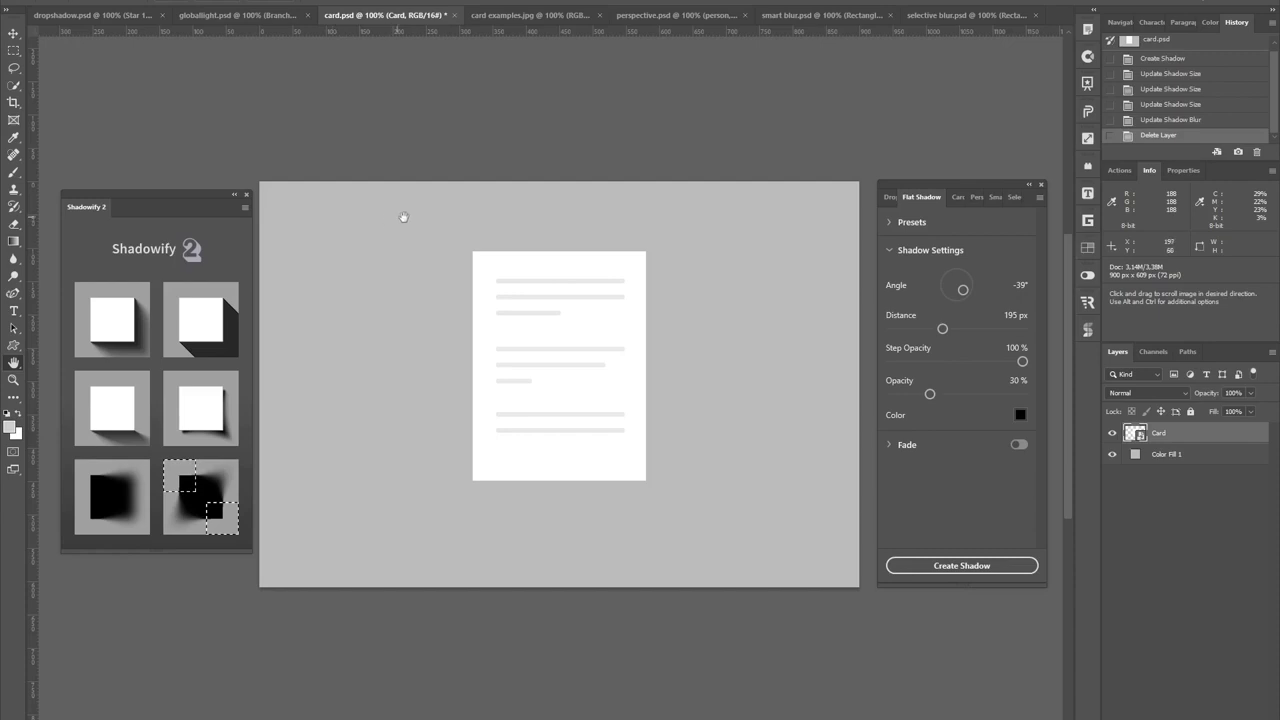
drag(403, 217, 417, 217)
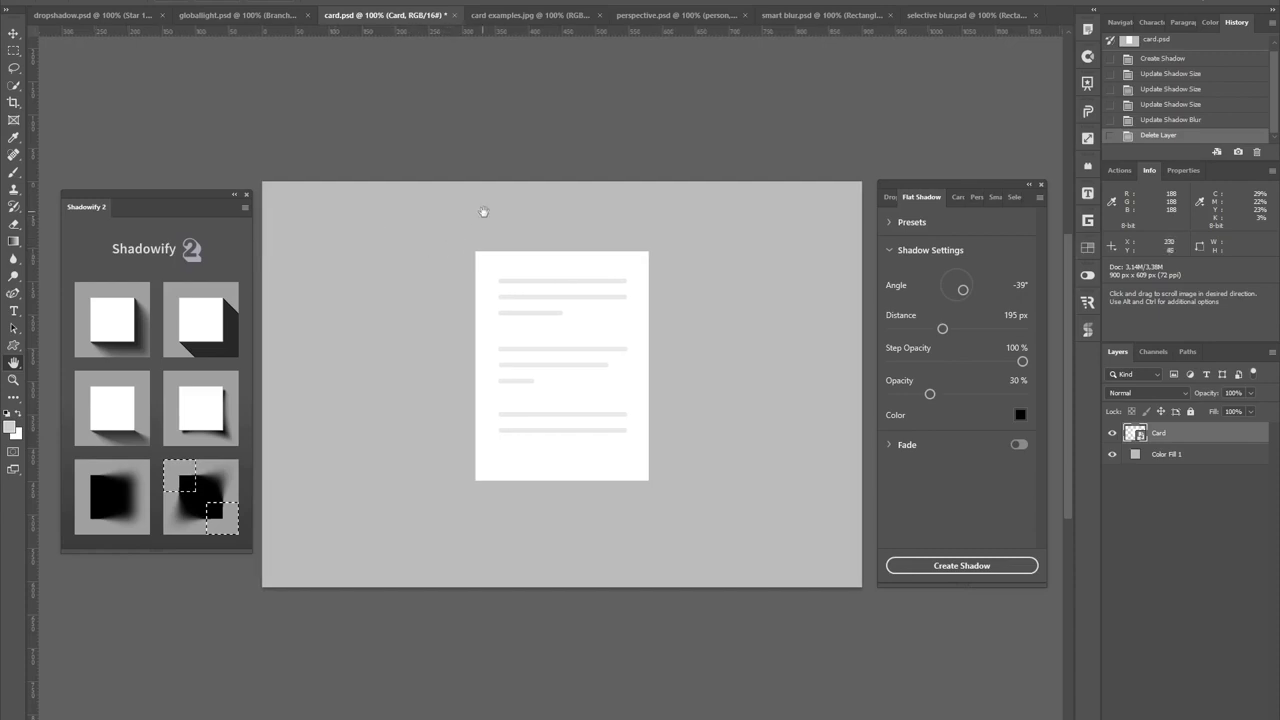
drag(489, 209, 491, 209)
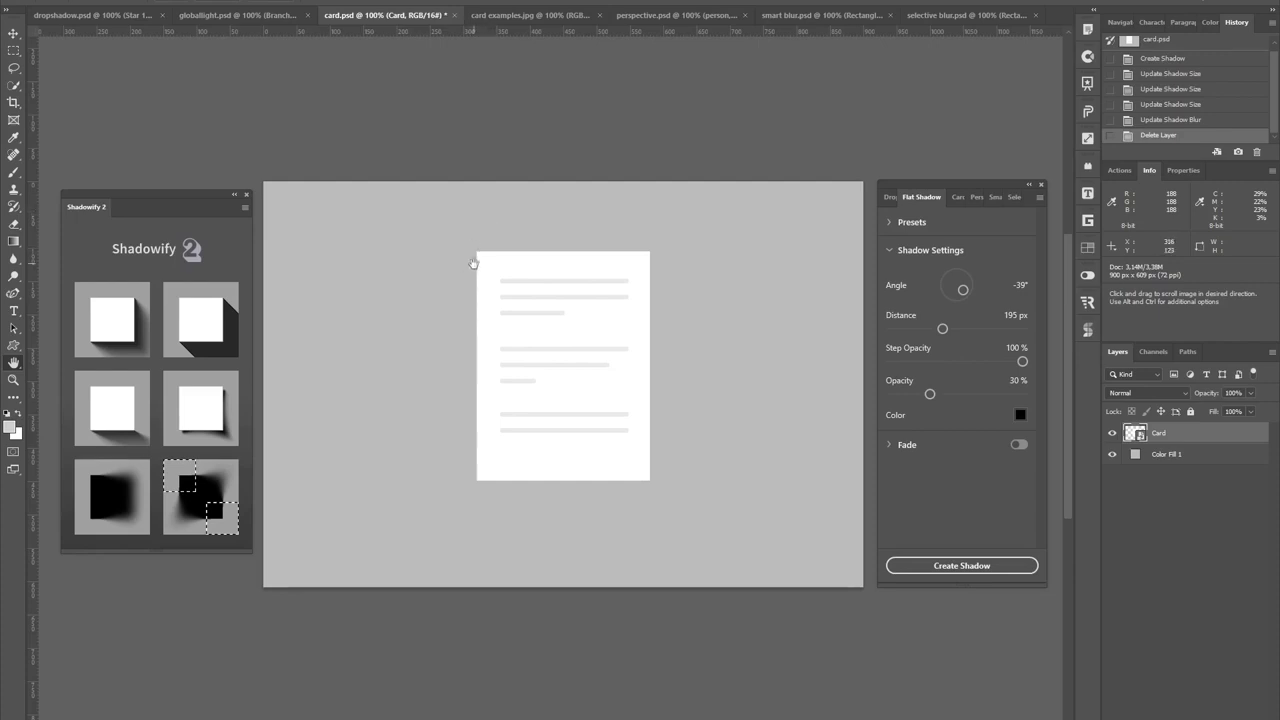
click(185, 405)
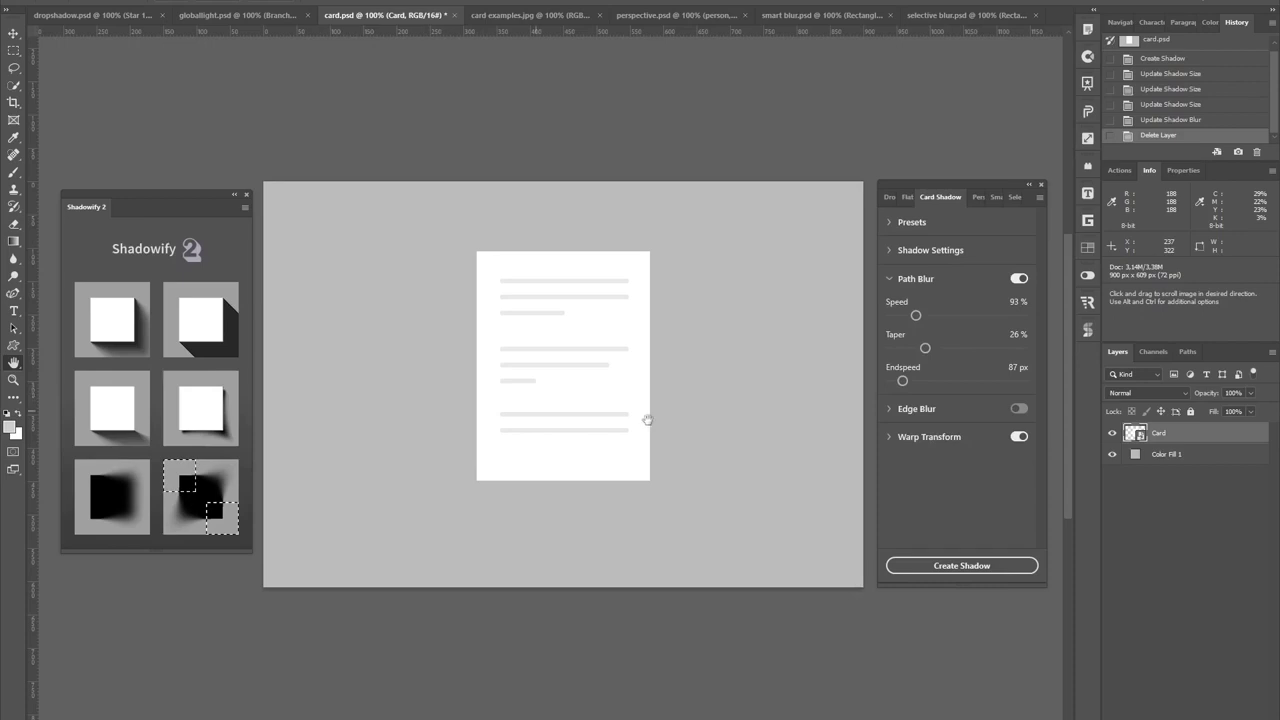
Create the card shadow and warp its bottom corners and upper-right edge outward with Warp Transform.
click(962, 567)
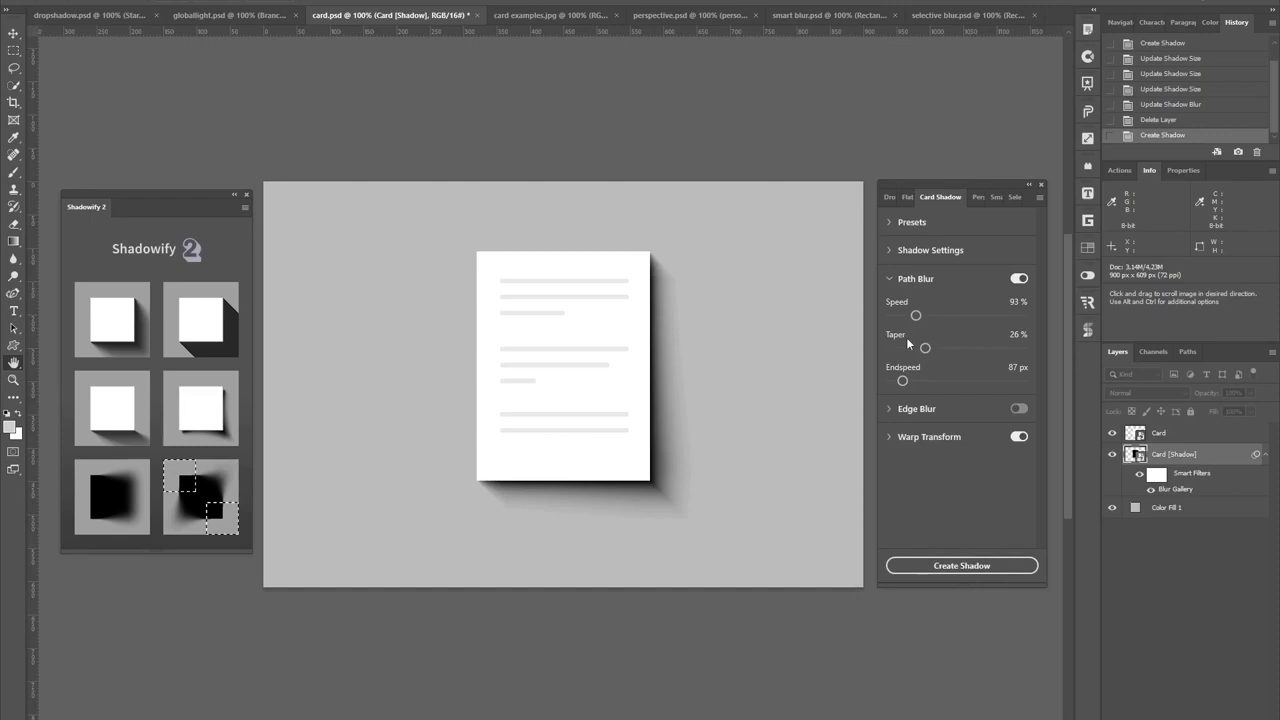
click(890, 280)
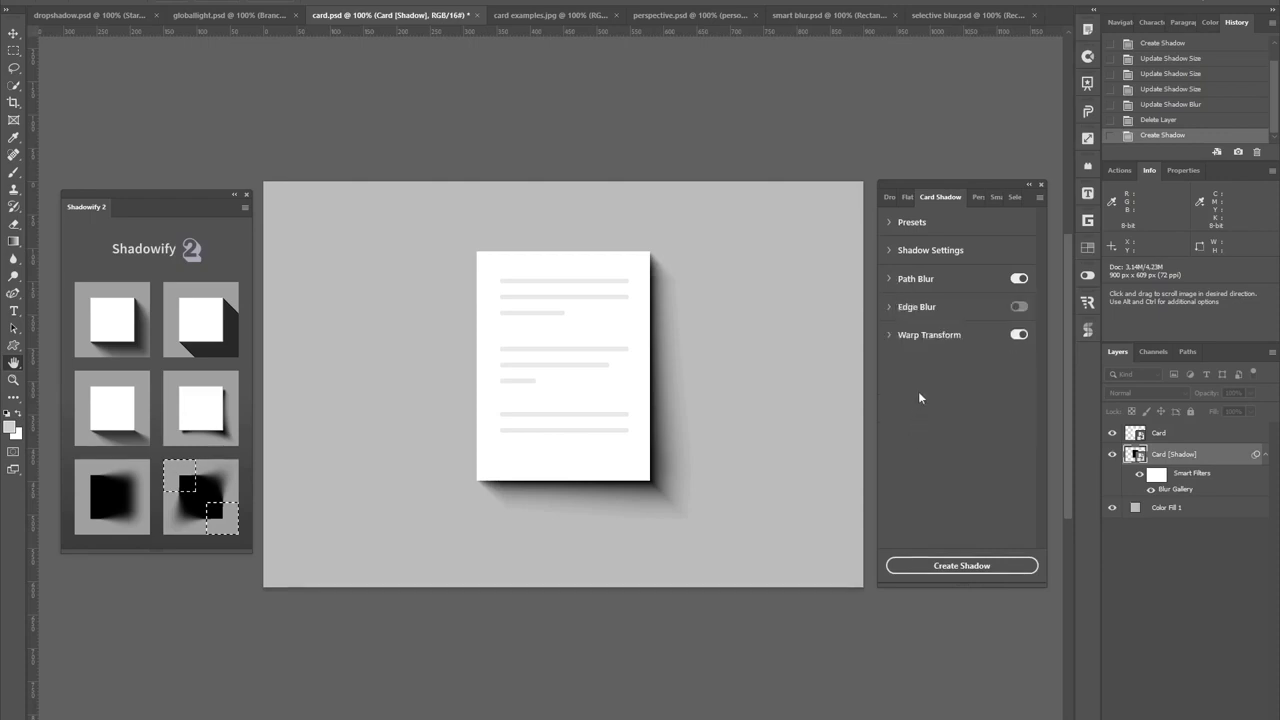
click(887, 342)
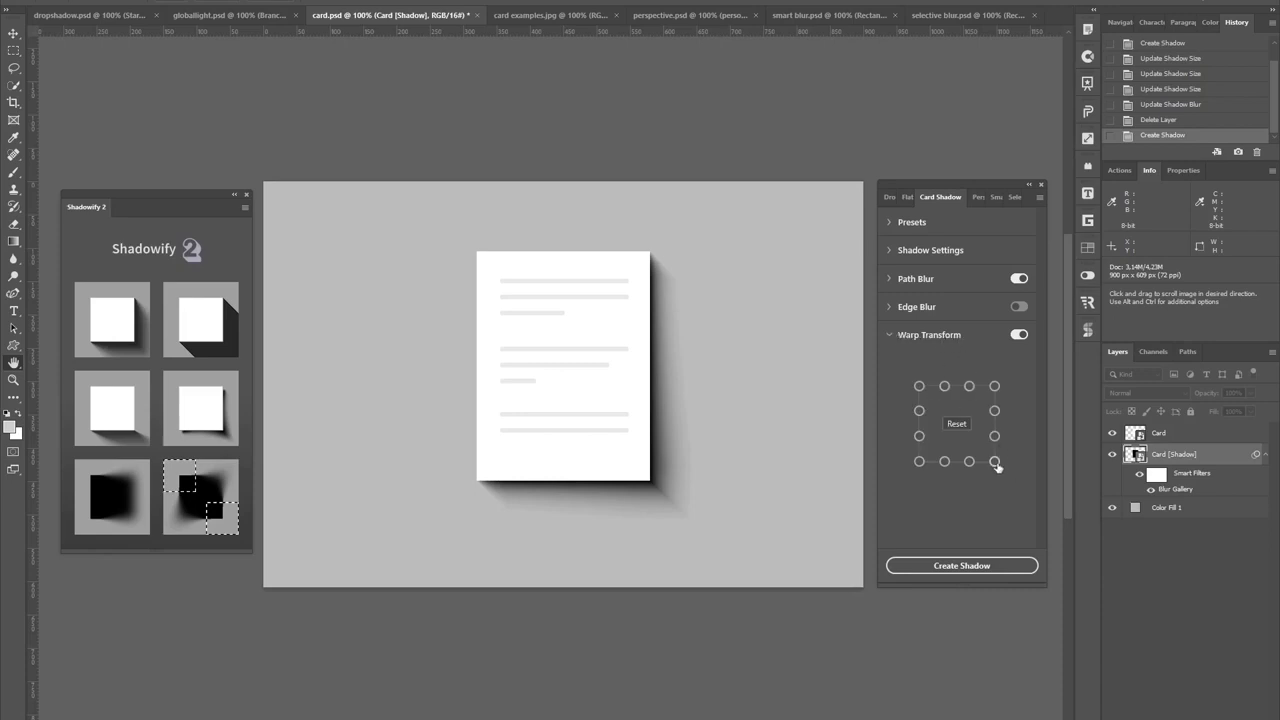
drag(996, 466, 1001, 469)
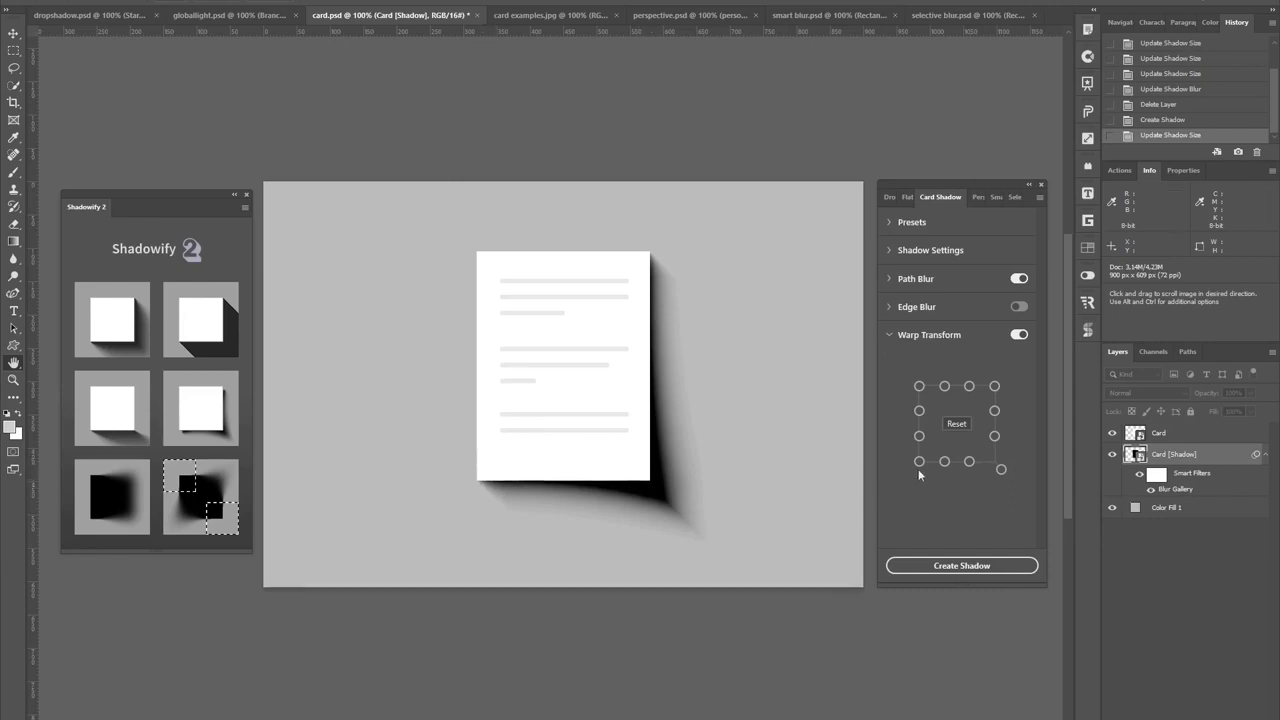
drag(919, 464, 926, 469)
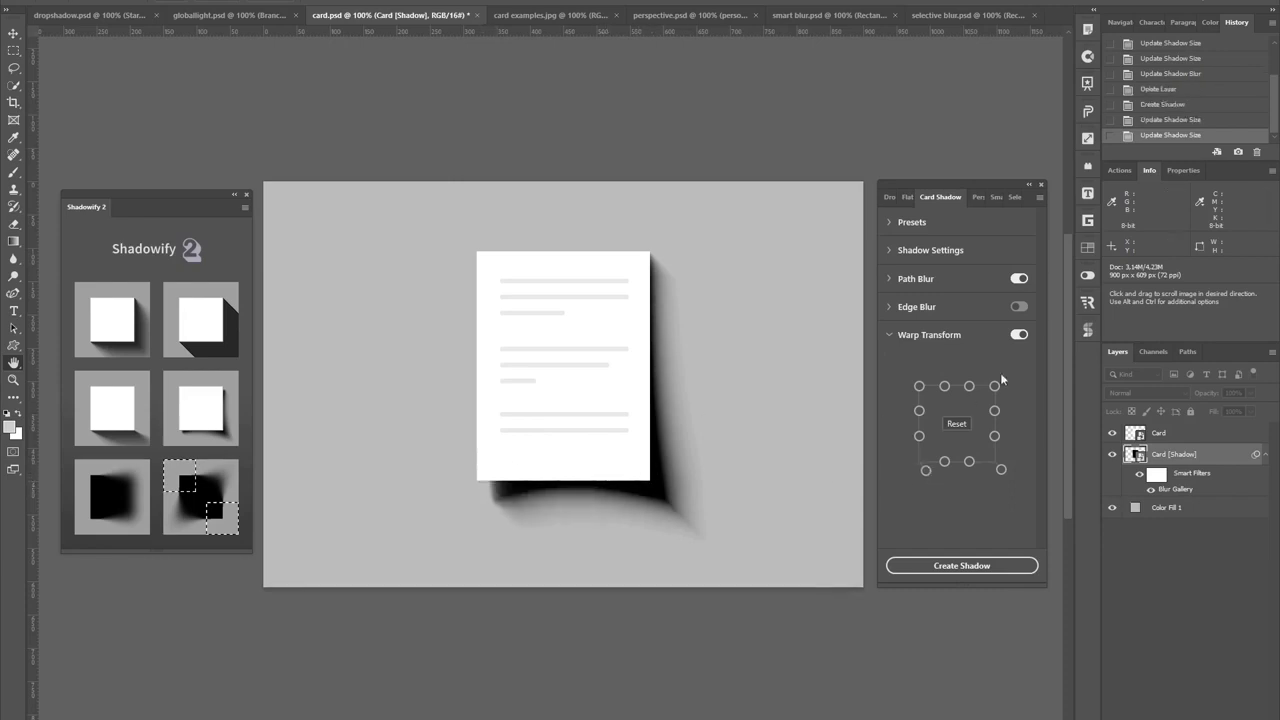
drag(994, 386, 990, 410)
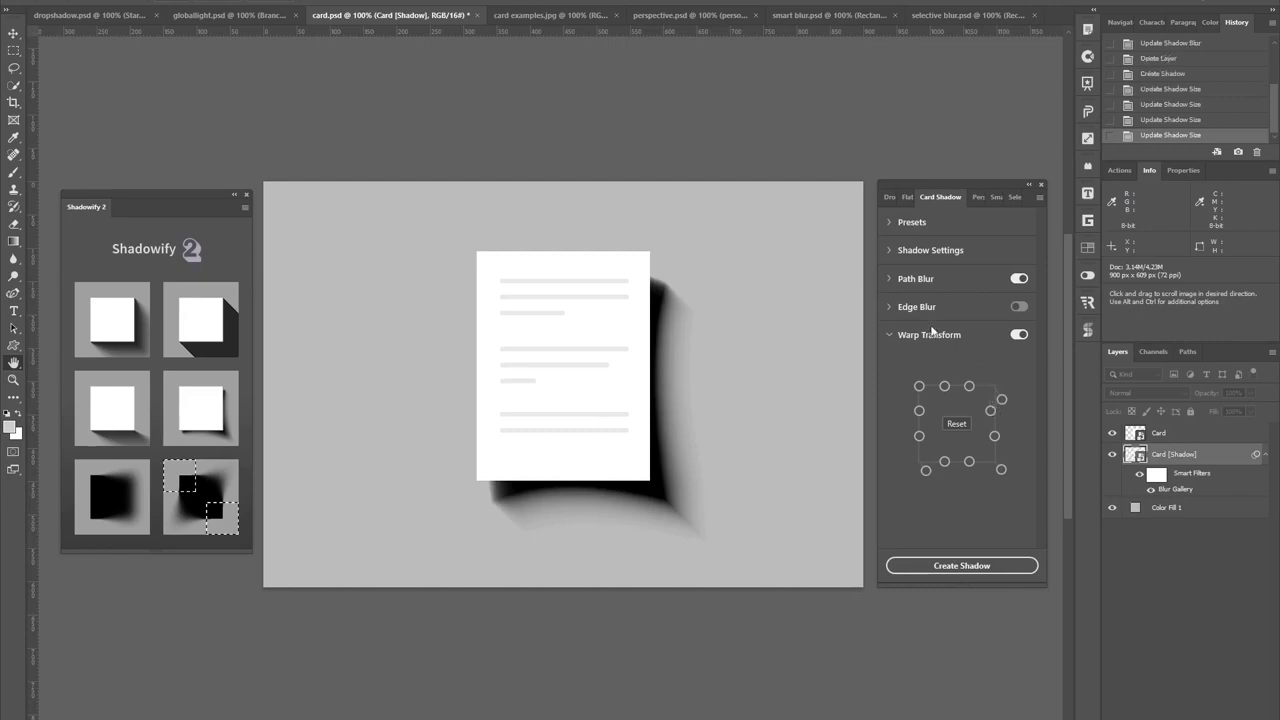
Enable Edge Blur on the card shadow, then move through card examples.jpg to perspective.psd.
click(1019, 308)
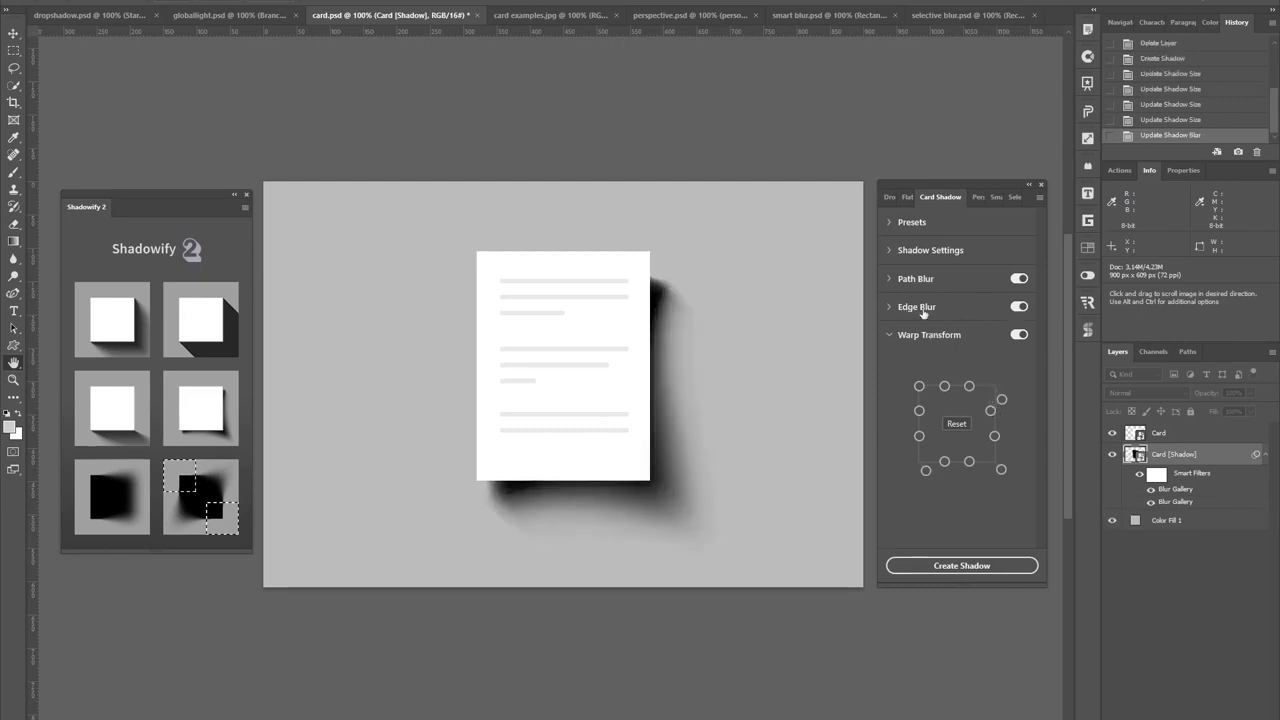
click(890, 309)
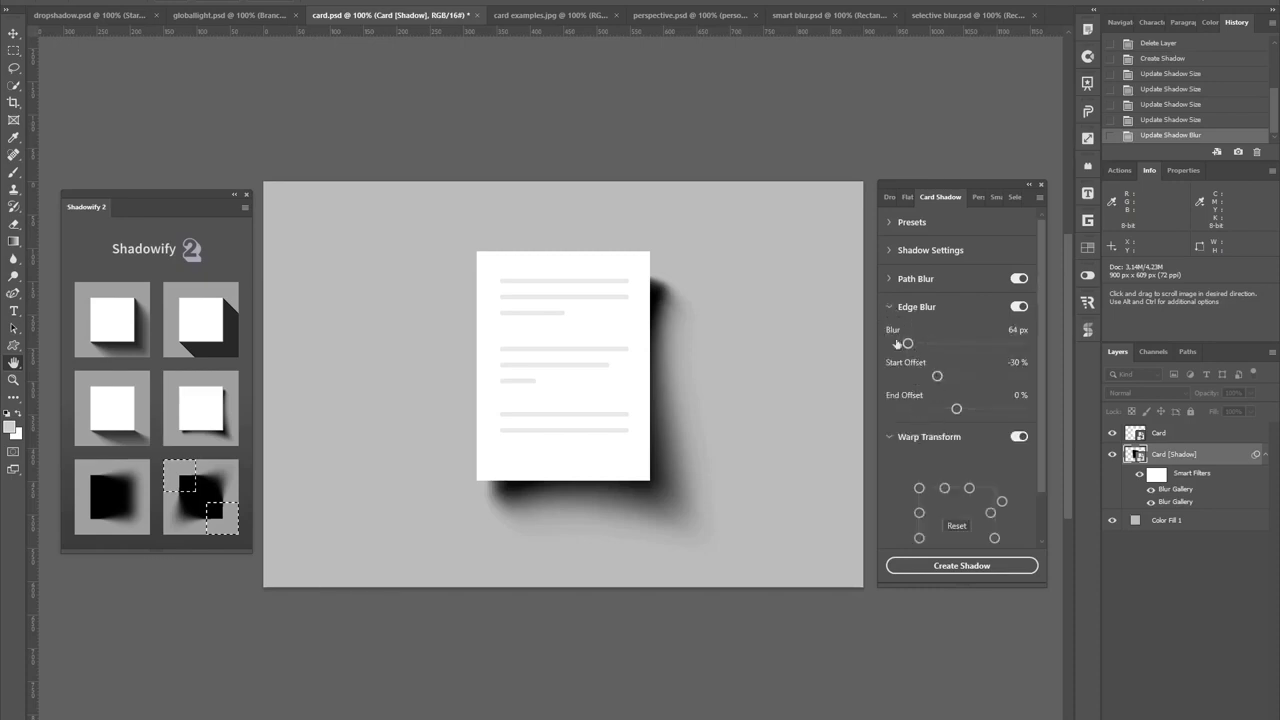
click(890, 309)
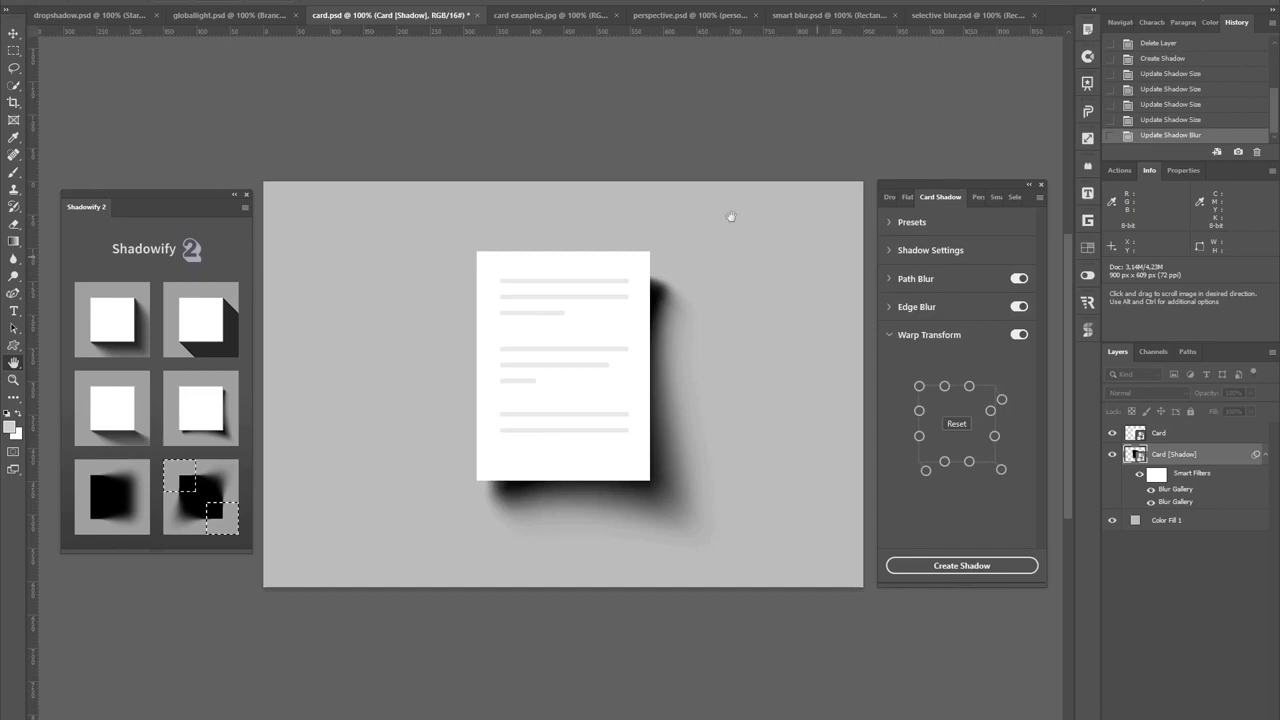
click(574, 14)
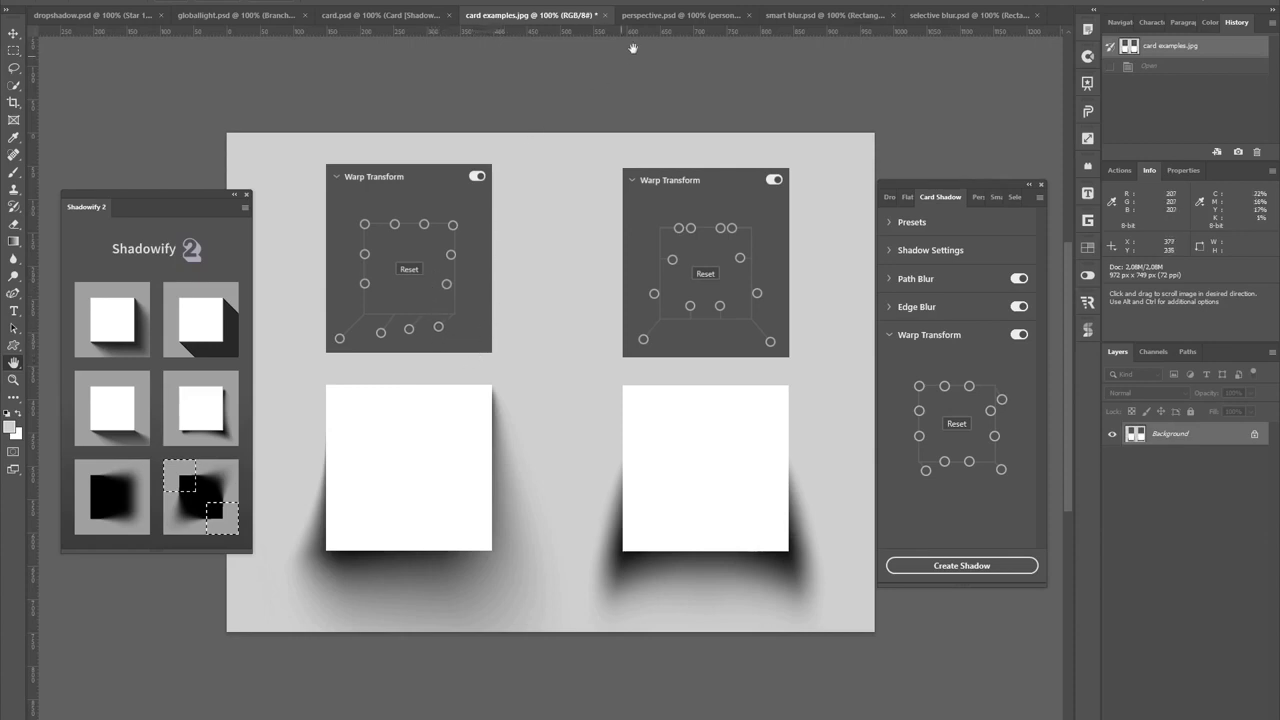
click(658, 17)
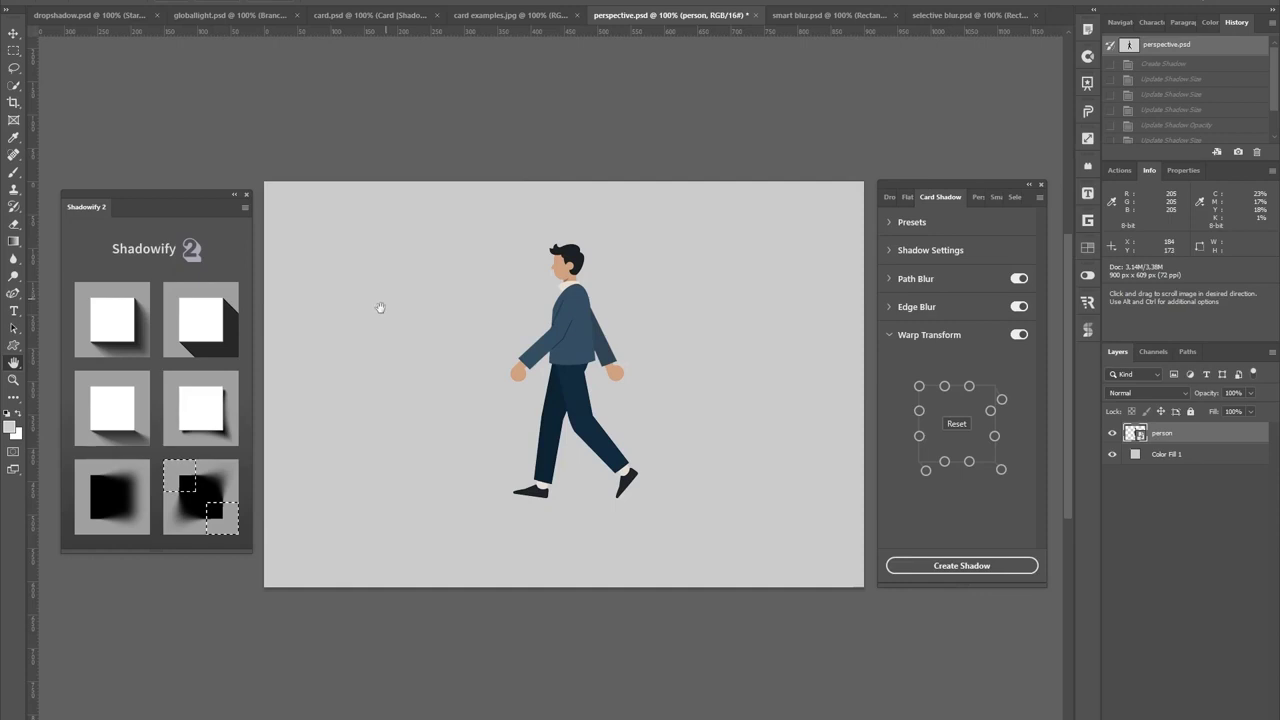
Create a perspective shadow at 44° and 81% distance with Vertical Blur and Fade enabled.
click(112, 408)
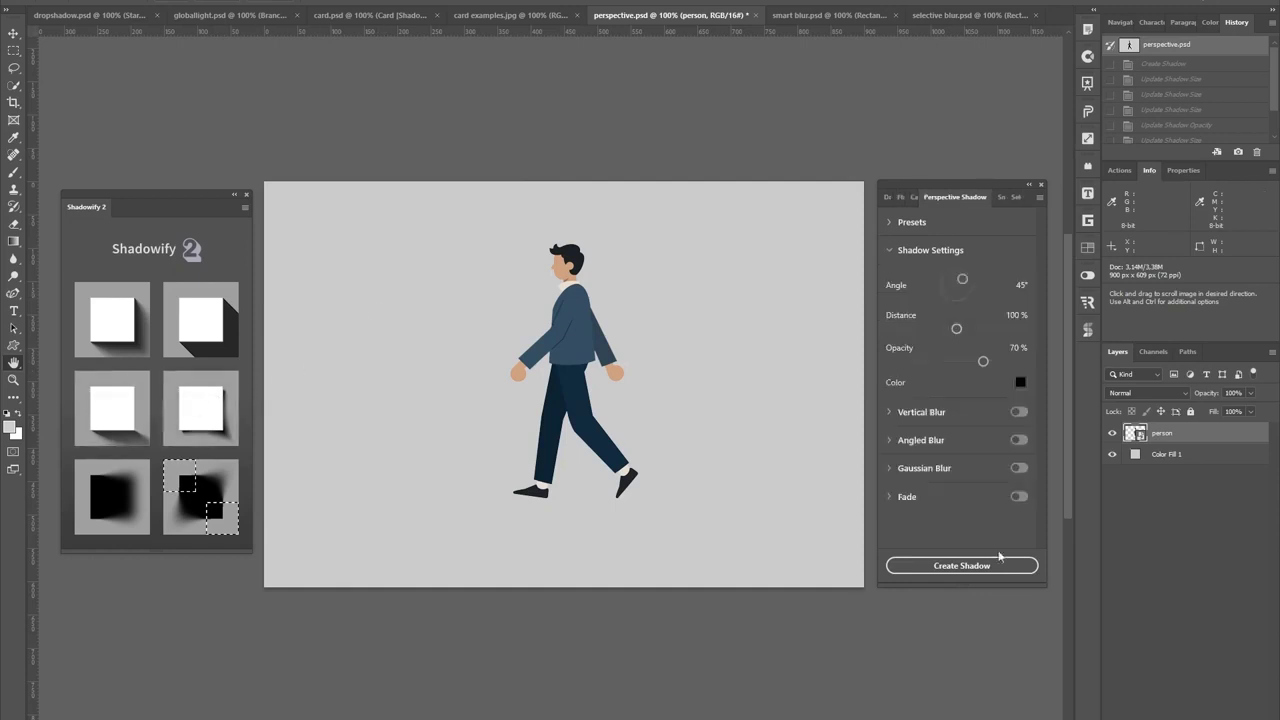
click(975, 564)
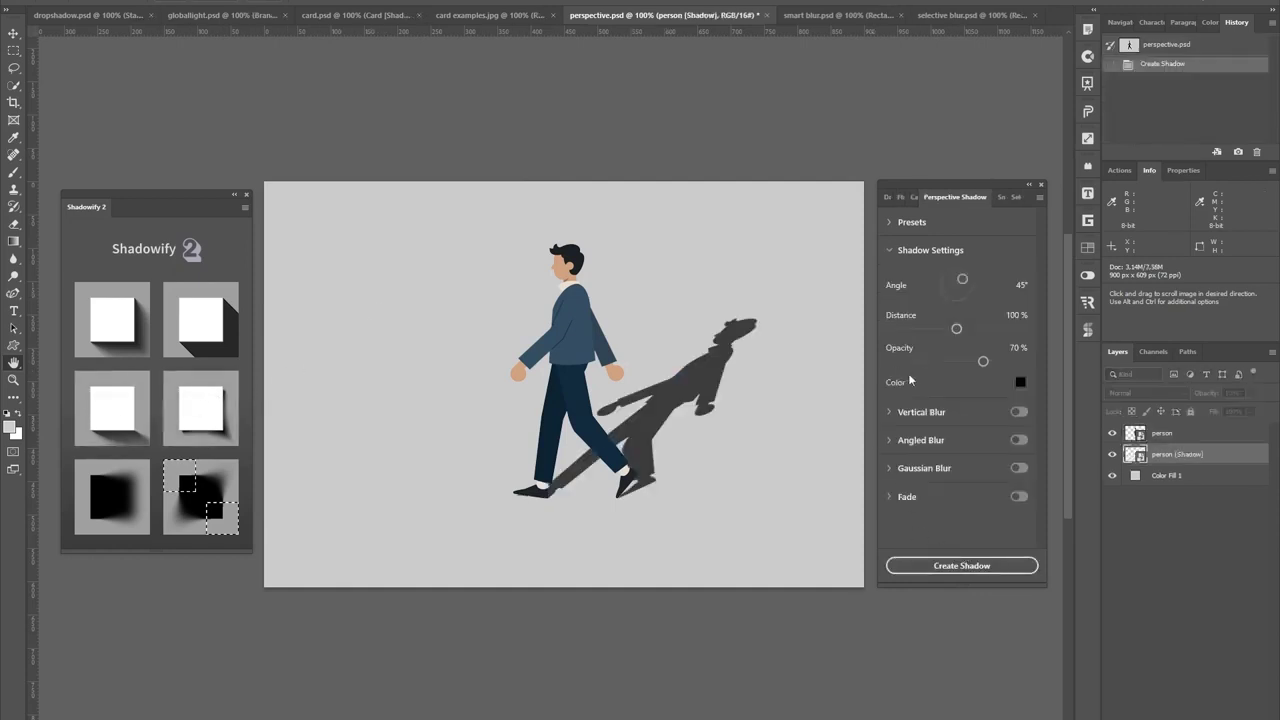
drag(962, 281, 921, 334)
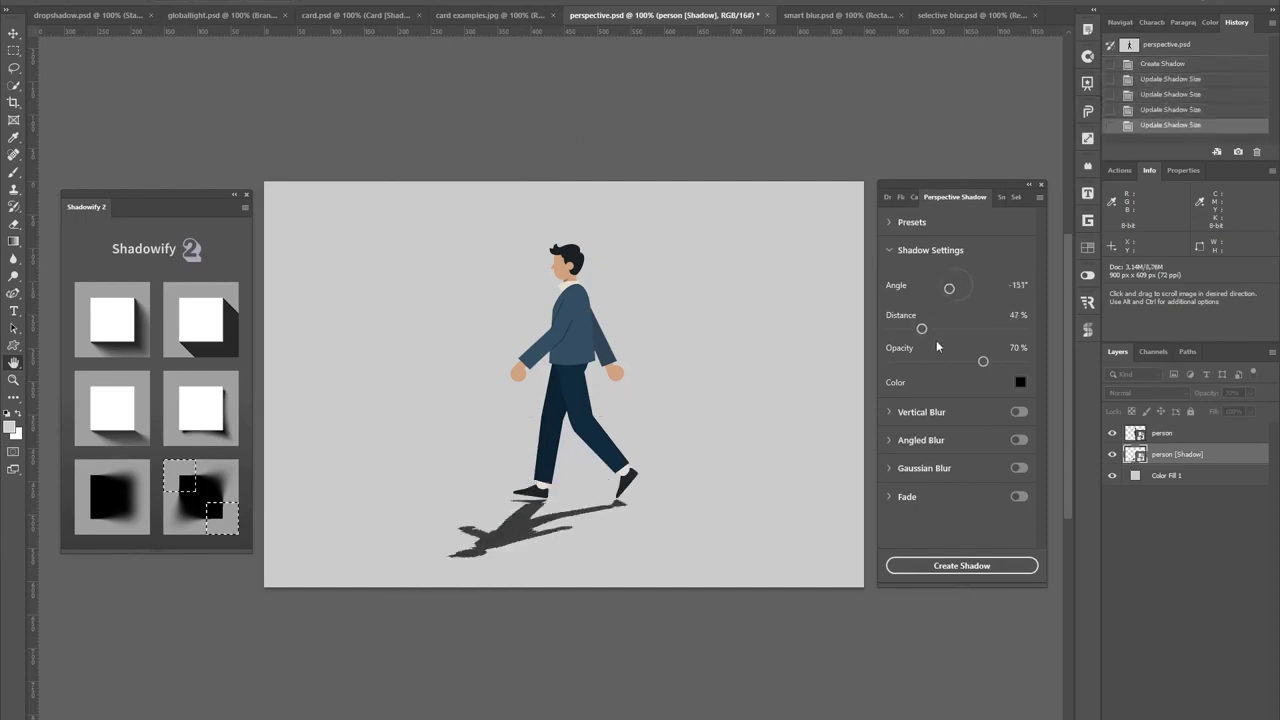
drag(955, 287, 962, 279)
drag(935, 332, 944, 331)
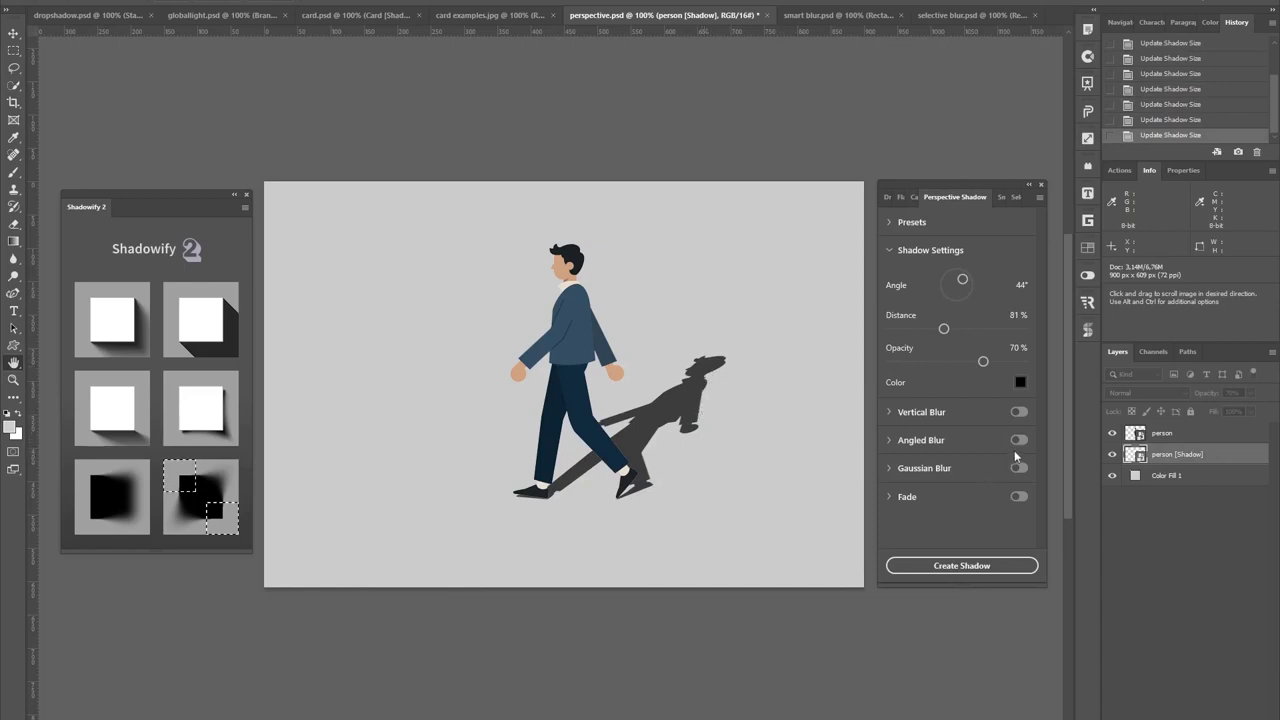
click(1018, 411)
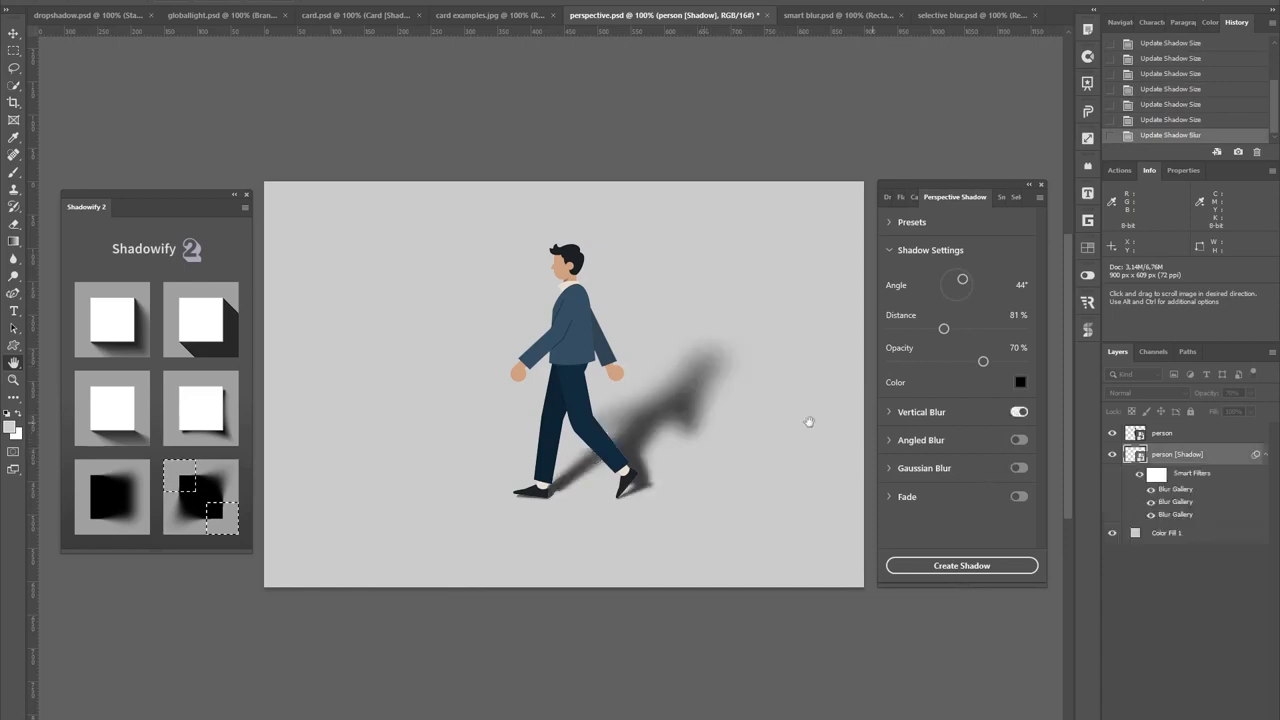
click(1018, 497)
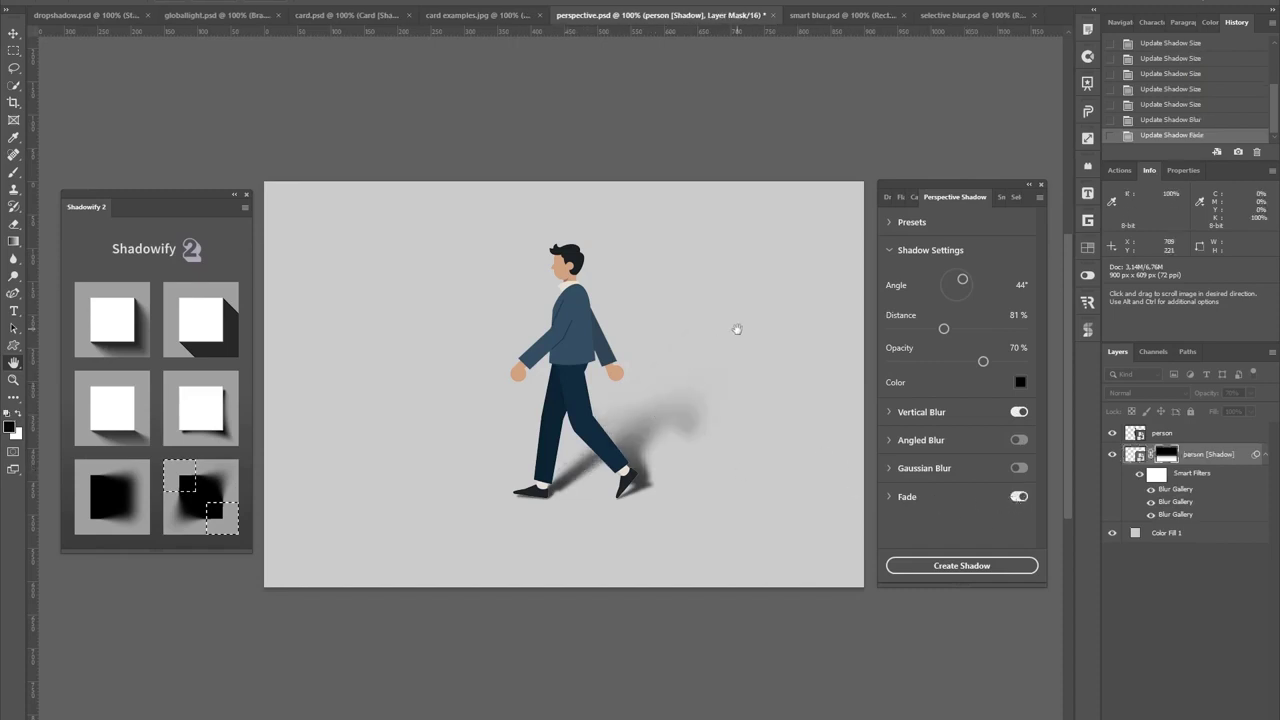
Apply Shadowify's 60 px Angled Blur smart filter to the black rectangle in smart blur.psd.
click(820, 20)
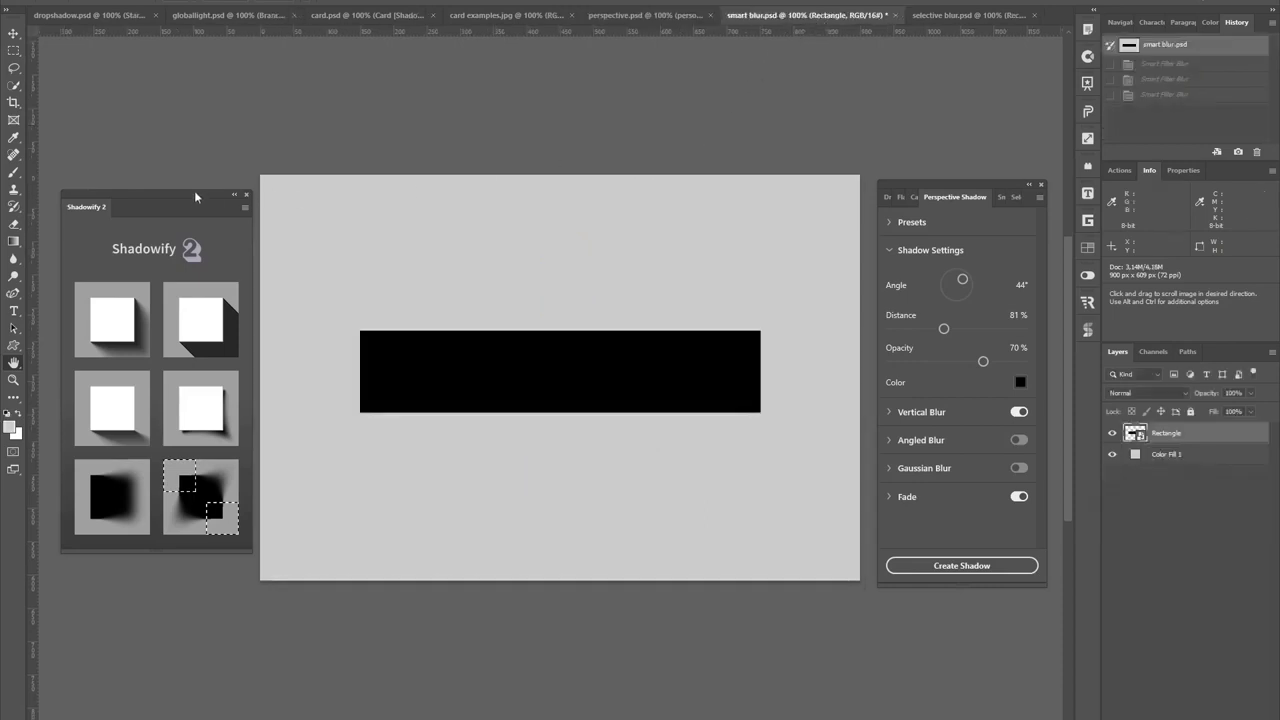
drag(196, 197, 193, 183)
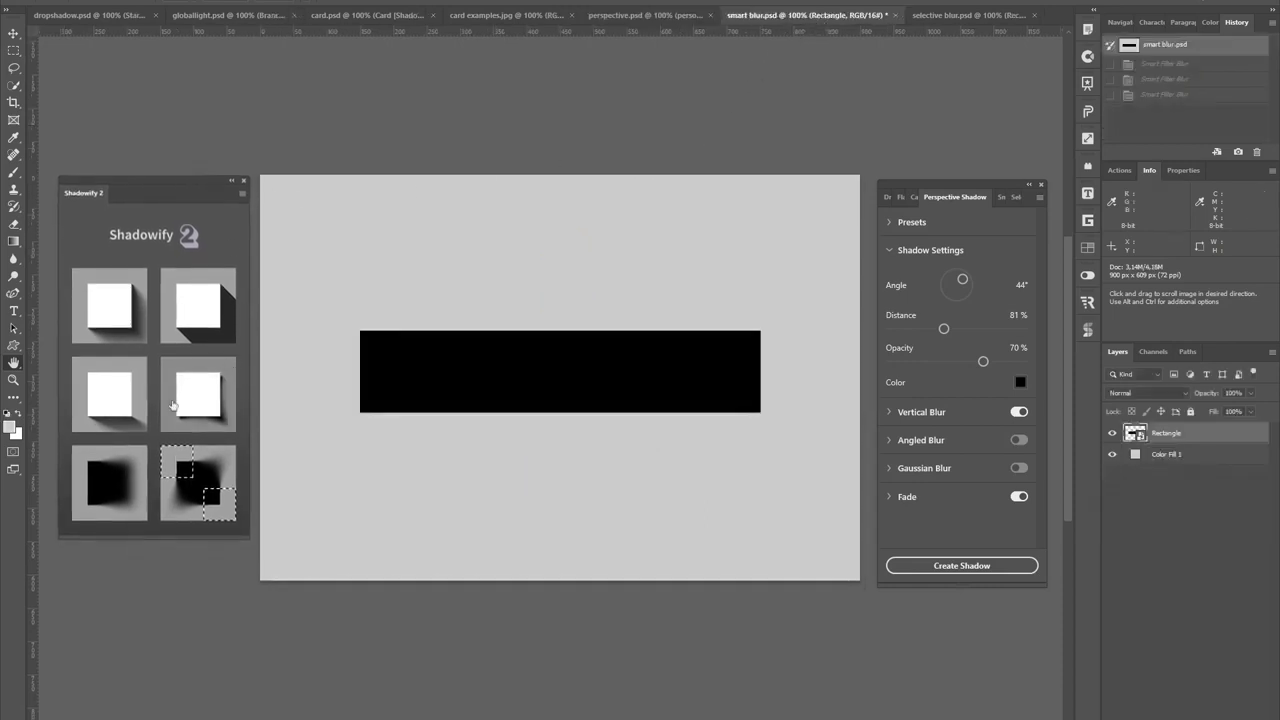
click(112, 470)
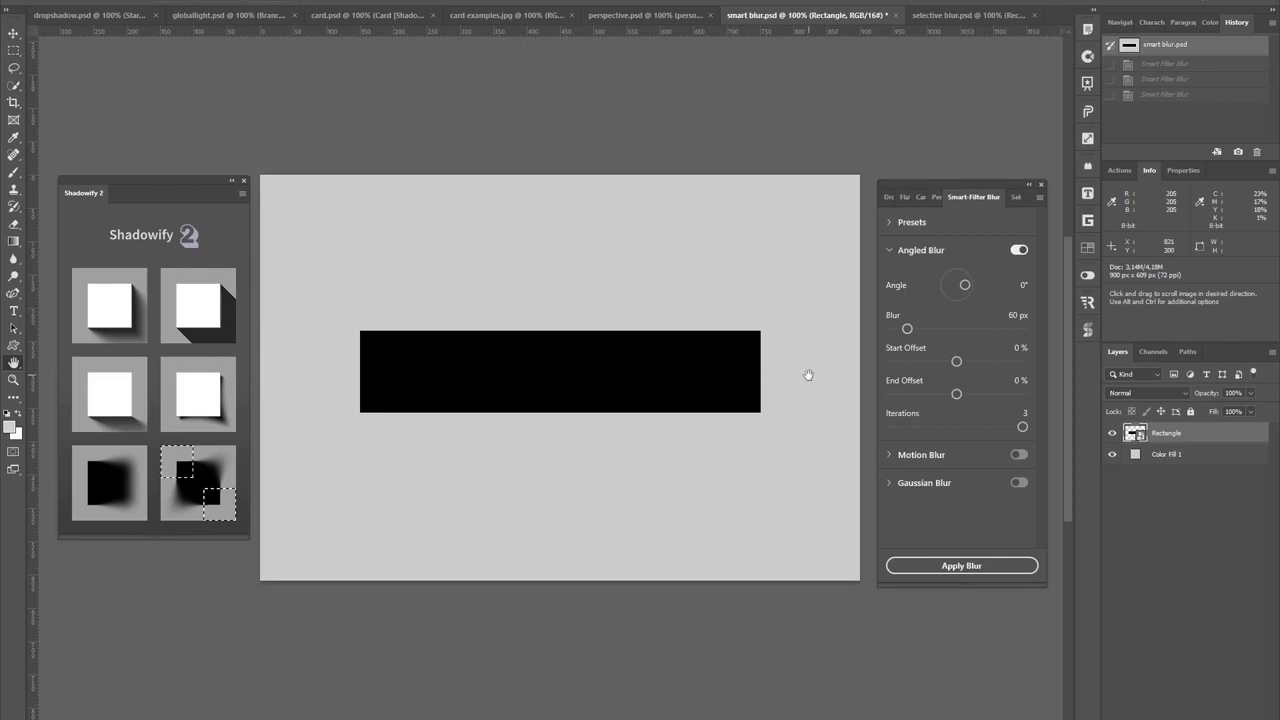
click(942, 564)
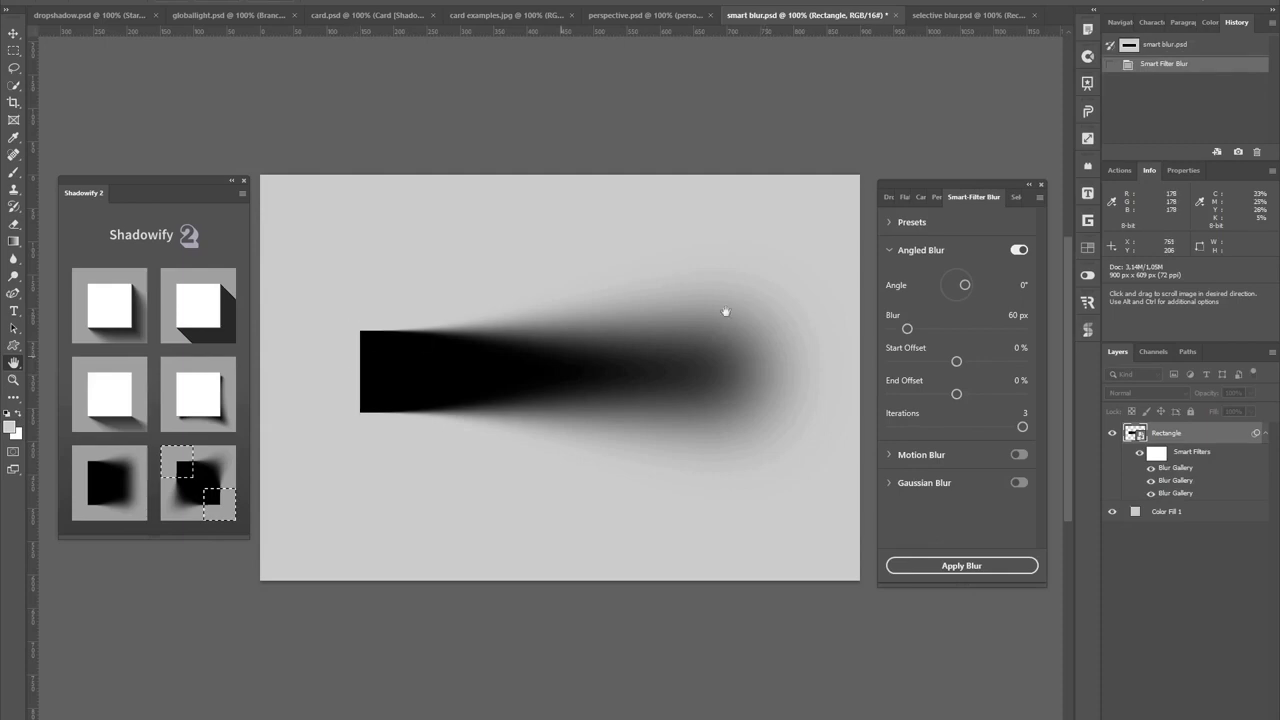
Set the blur's Start Offset to 37% and End Offset to -40%.
click(925, 362)
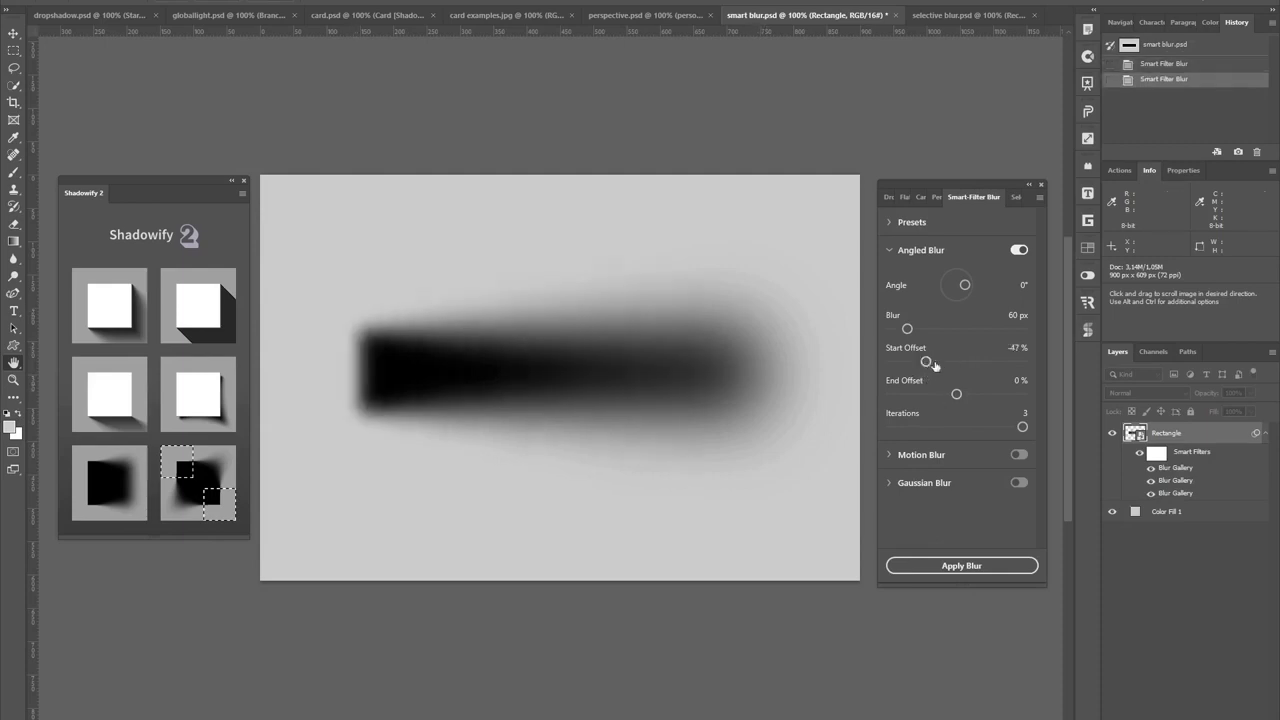
click(980, 363)
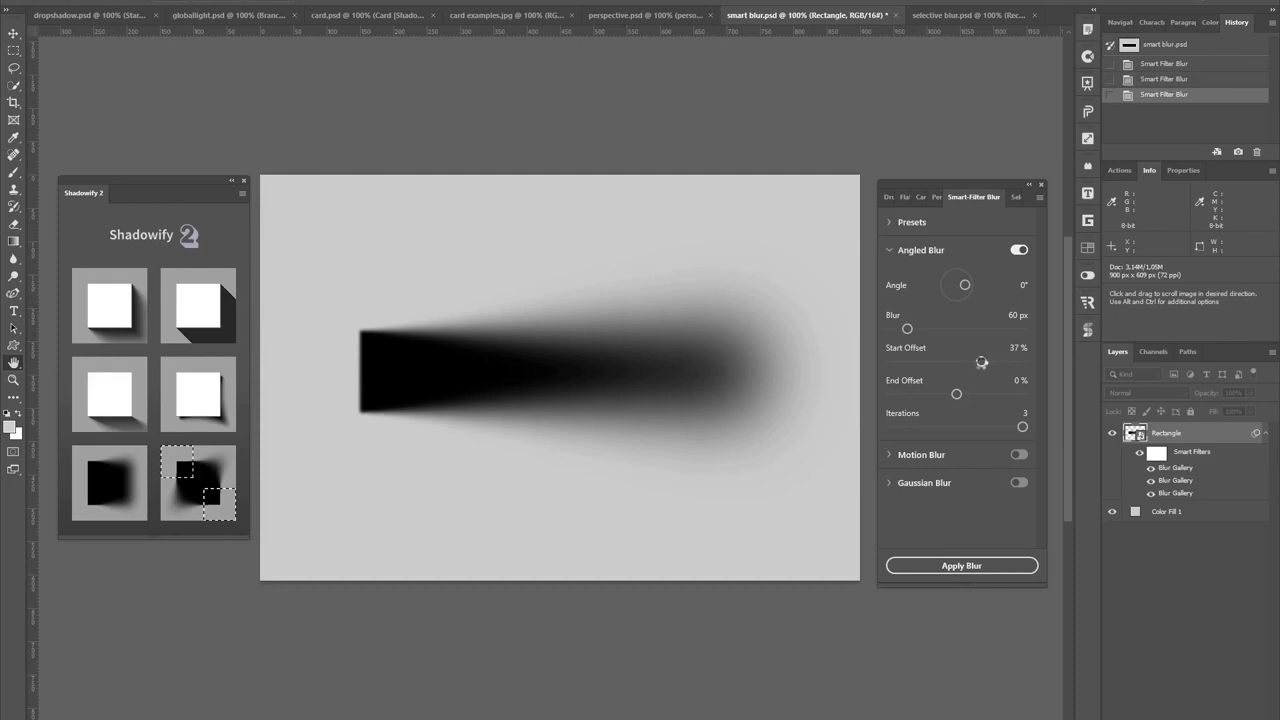
click(944, 396)
click(975, 393)
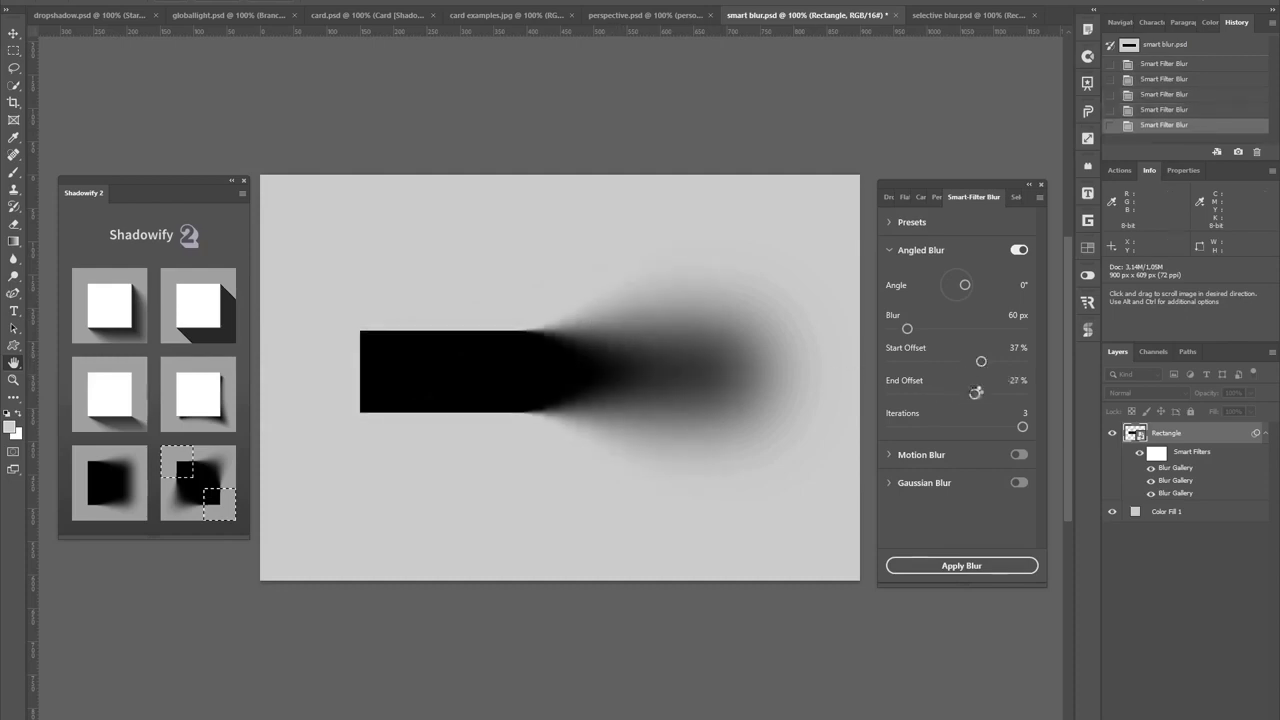
click(931, 396)
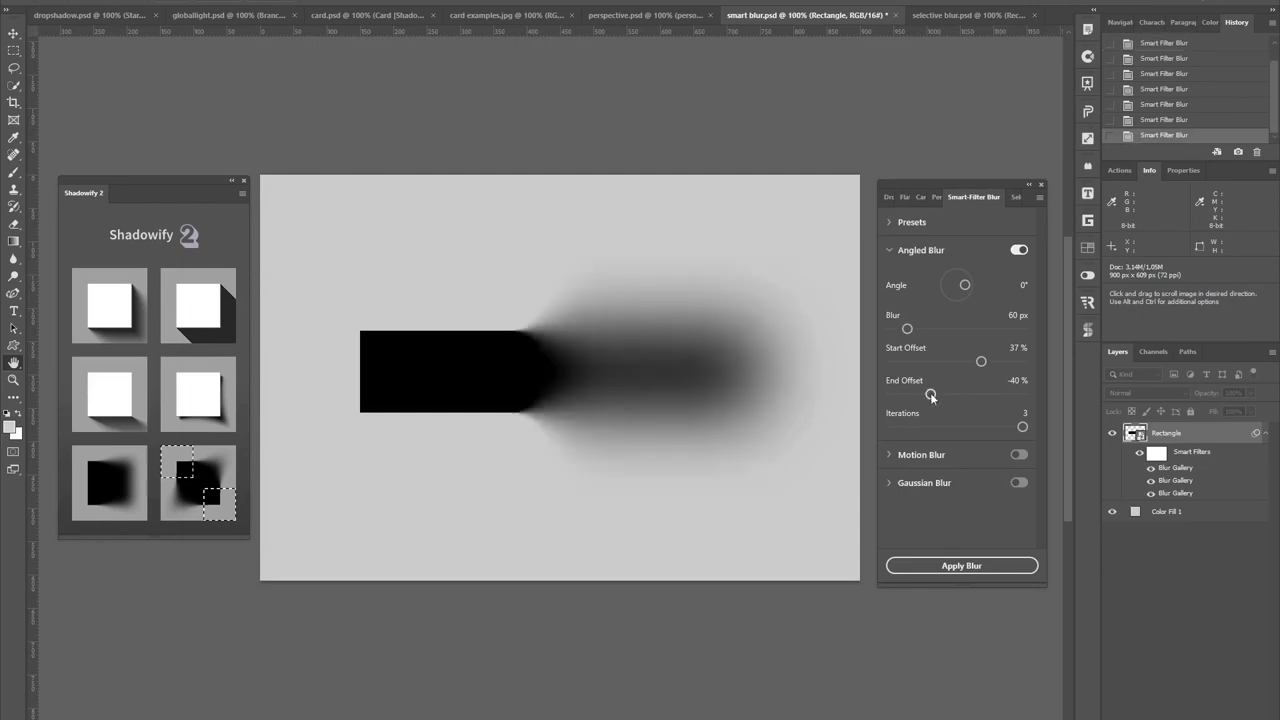
In selective blur.psd, choose Shadowify's Selective Blur and marquee-select a band across the bar's middle.
click(944, 18)
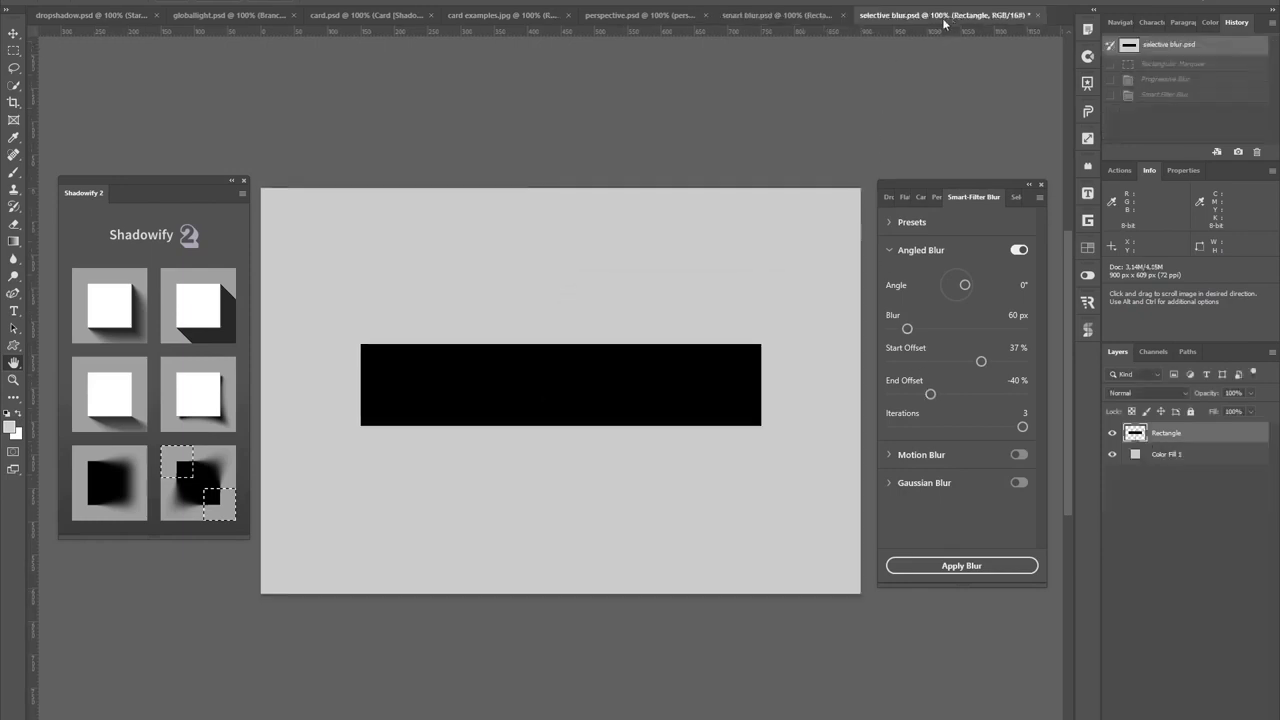
click(1015, 198)
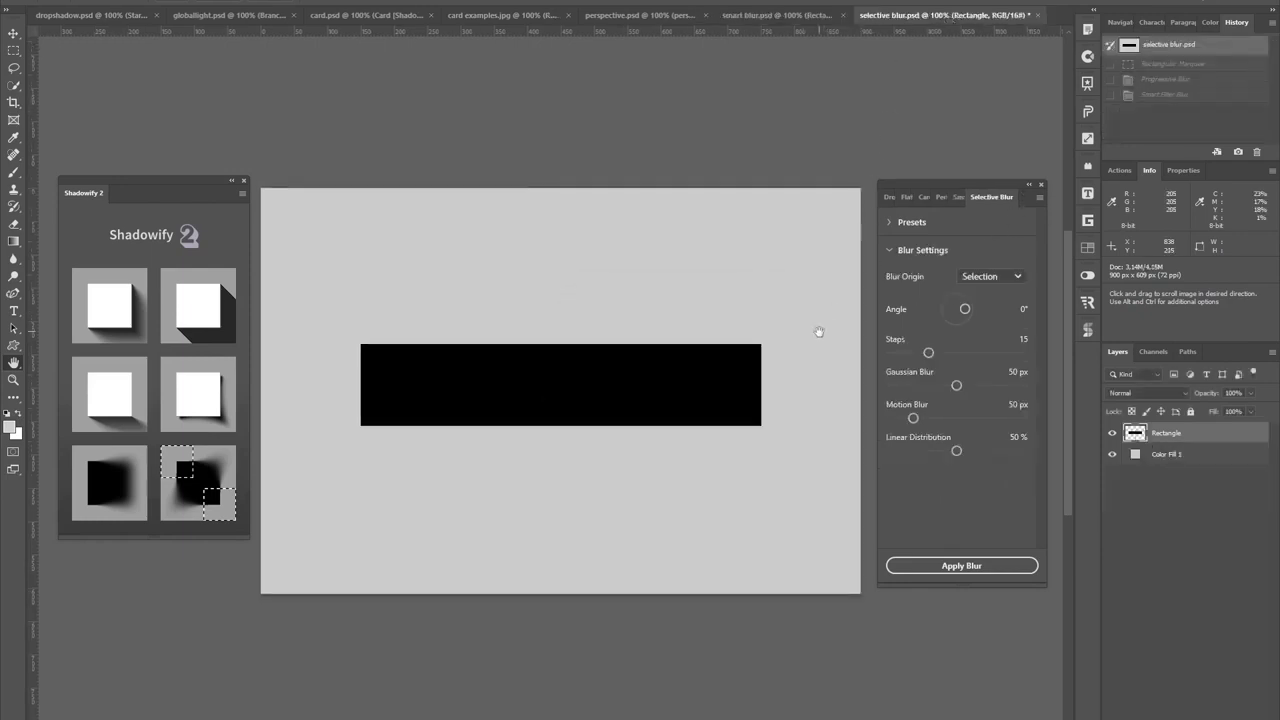
click(14, 51)
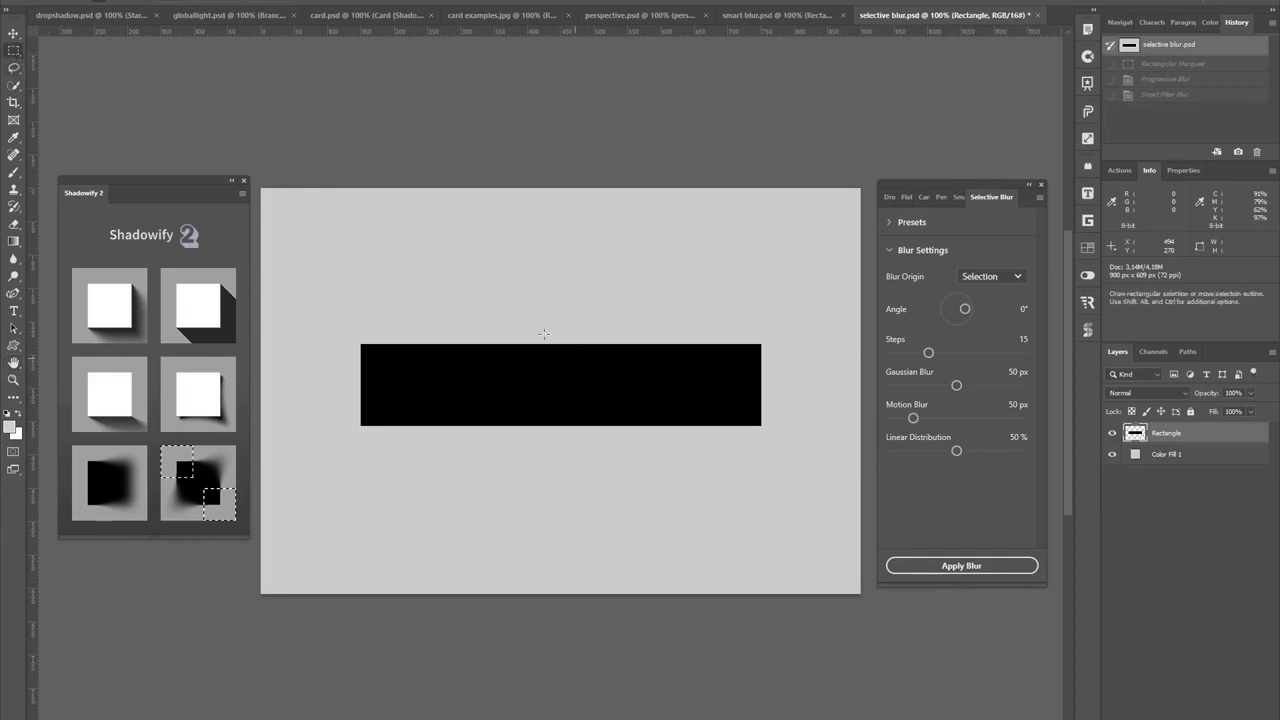
drag(483, 273, 639, 491)
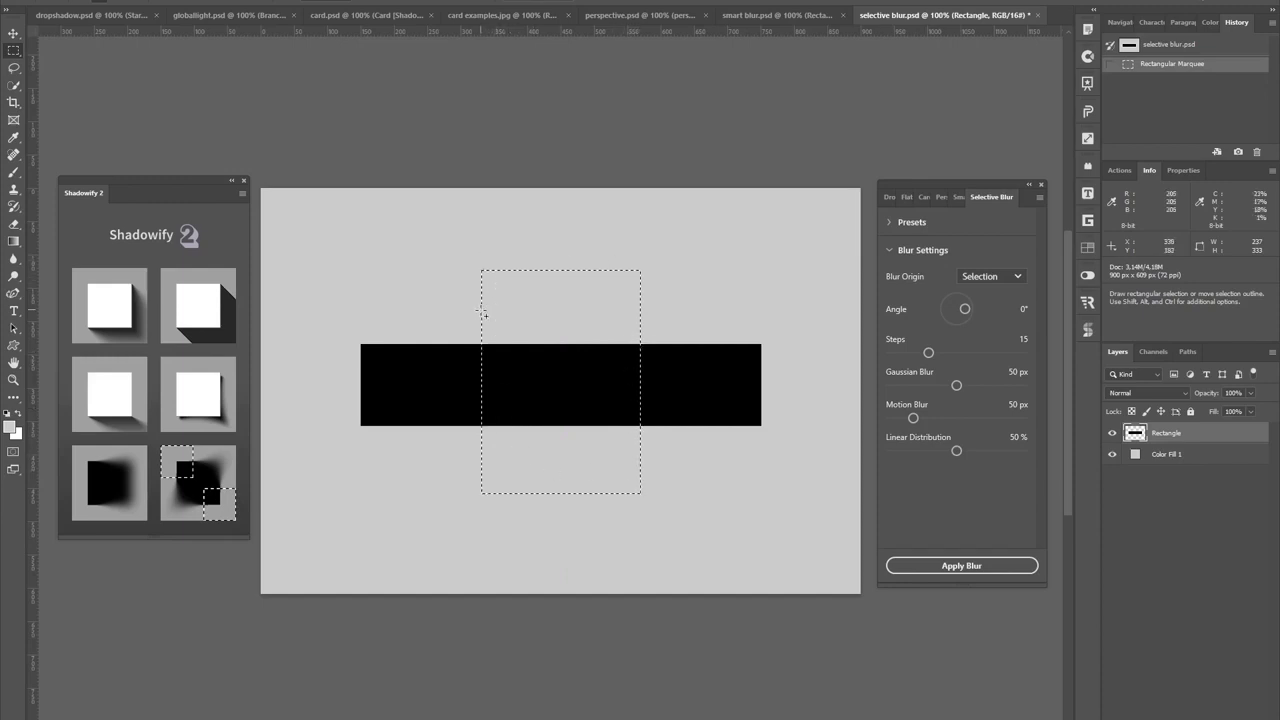
Apply the blur so both bar ends soften around the crisp middle, then deselect.
click(957, 567)
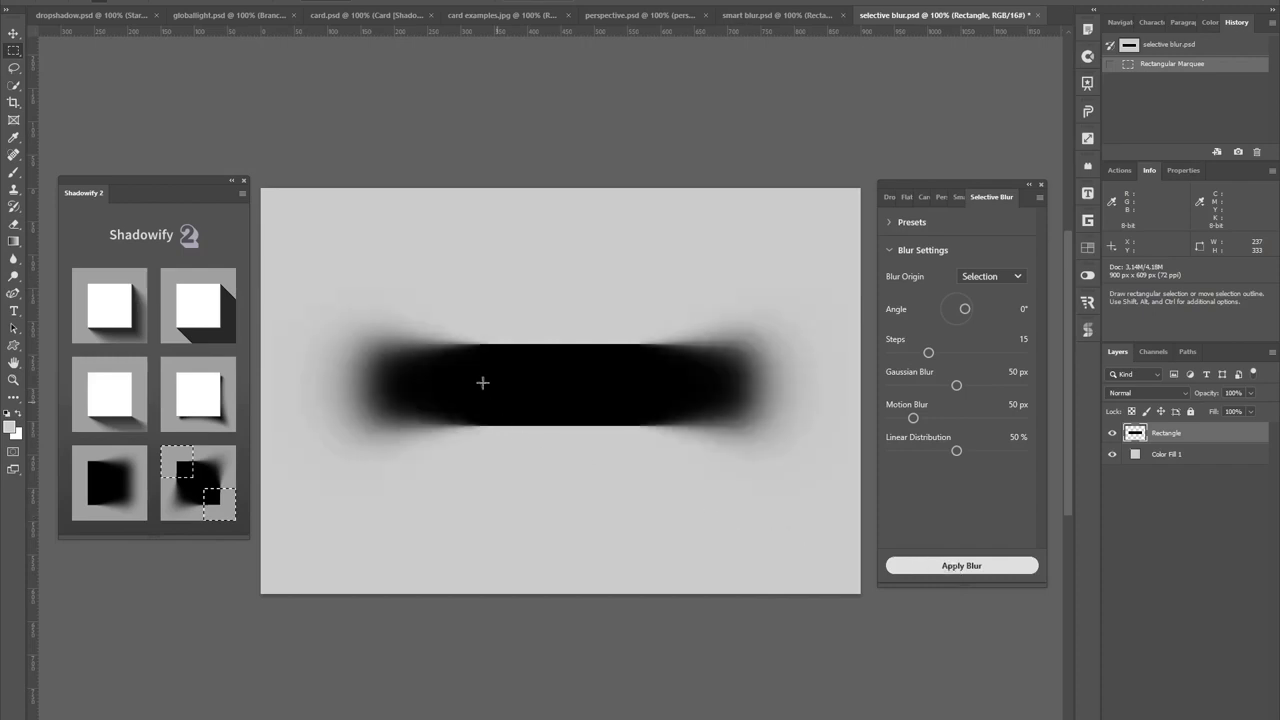
drag(490, 283, 642, 479)
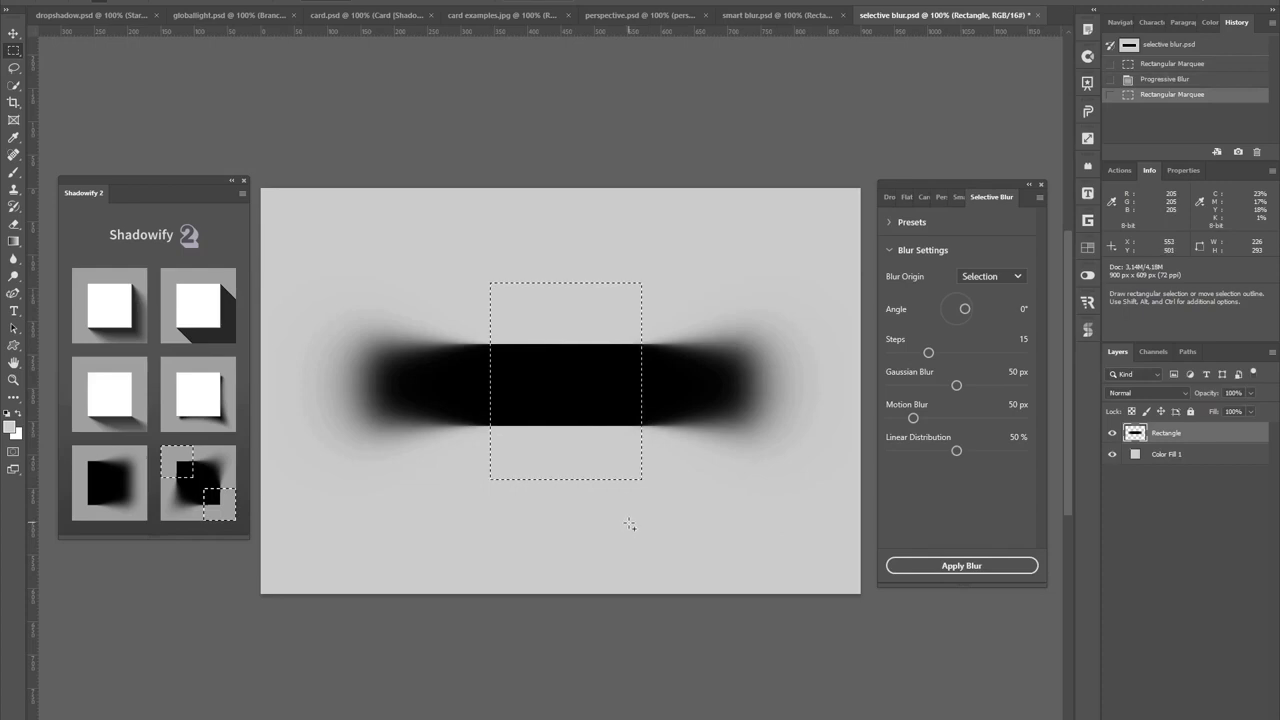
key(ctrl+d)
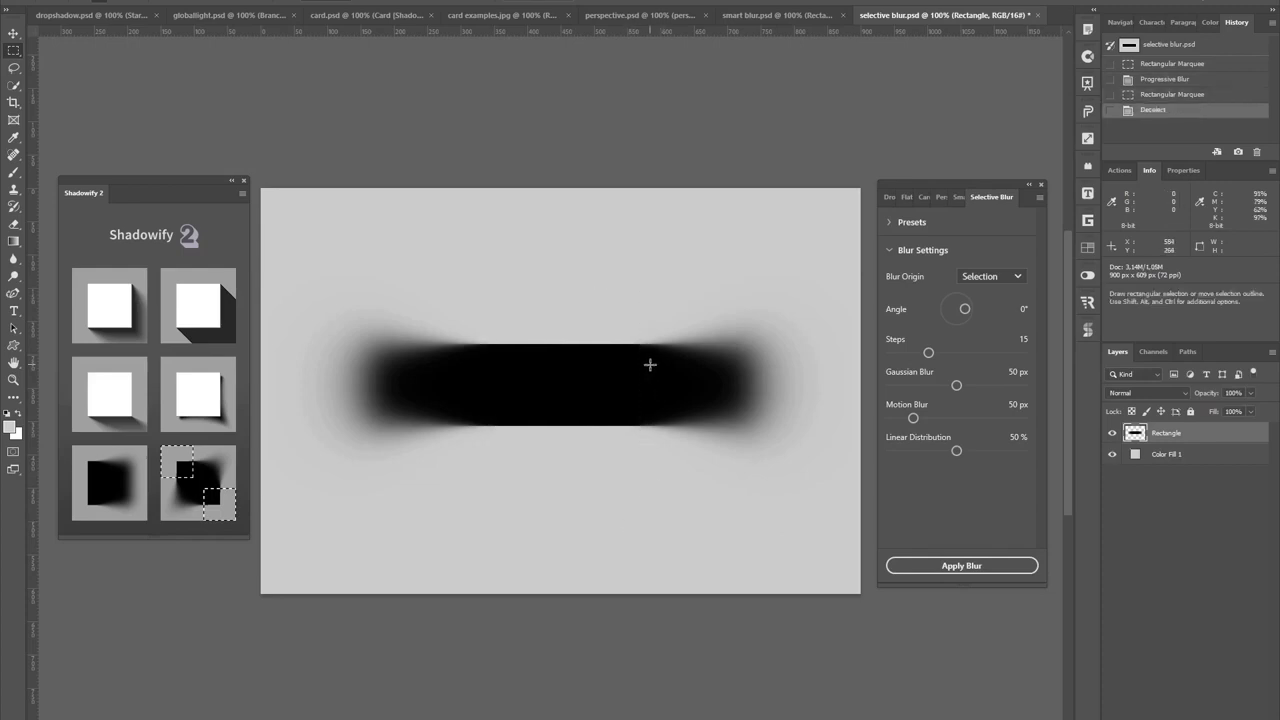